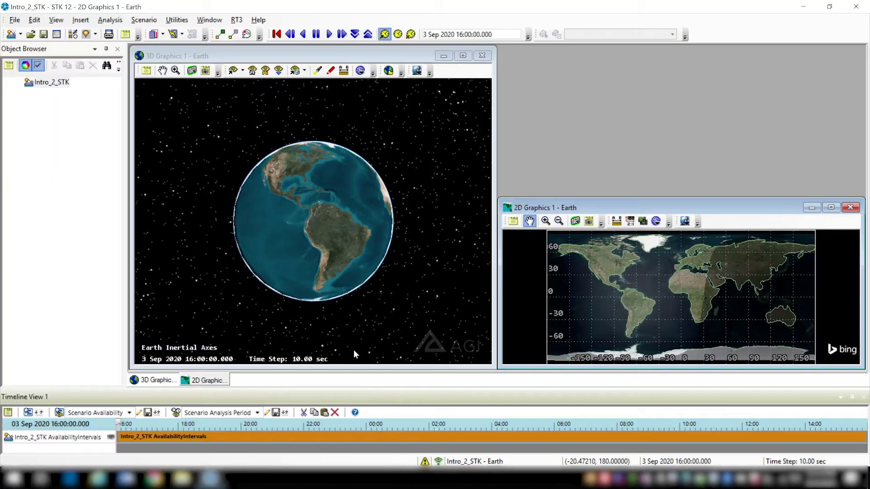
# Start inserting a new satellite with the Orbit Wizard.
pyautogui.click(225, 64)
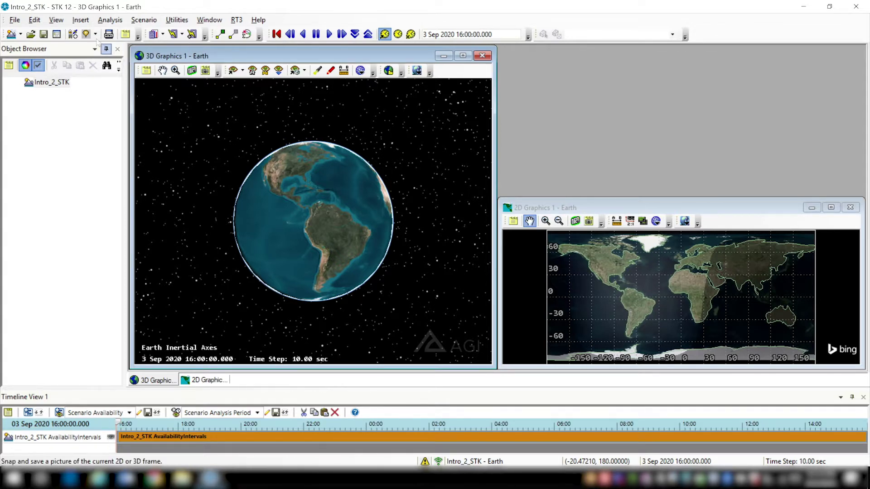
pyautogui.click(80, 20)
pyautogui.click(88, 34)
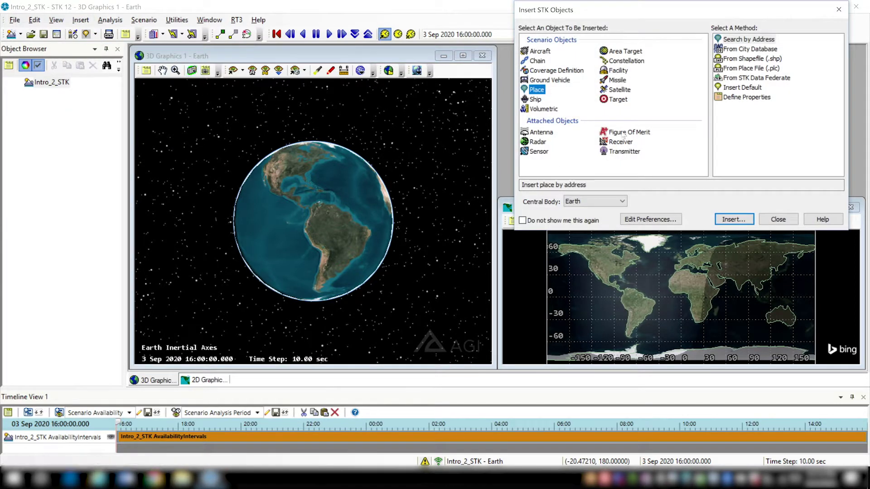
pyautogui.click(618, 90)
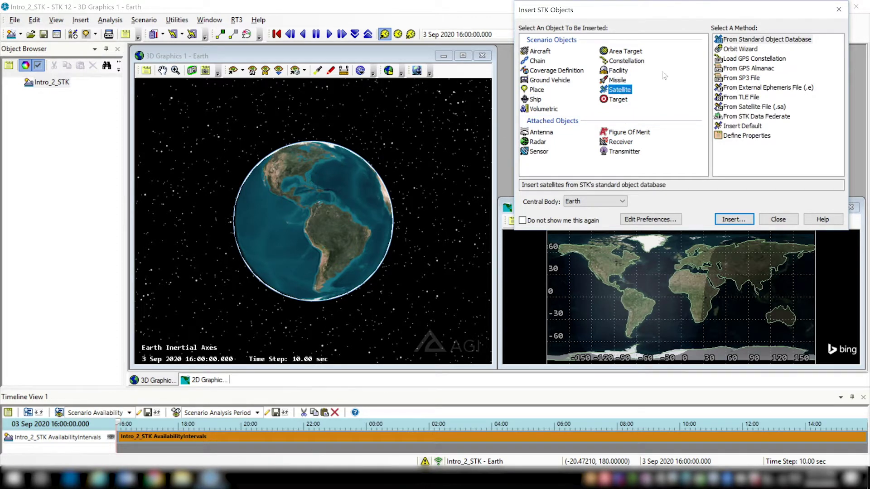
pyautogui.click(725, 50)
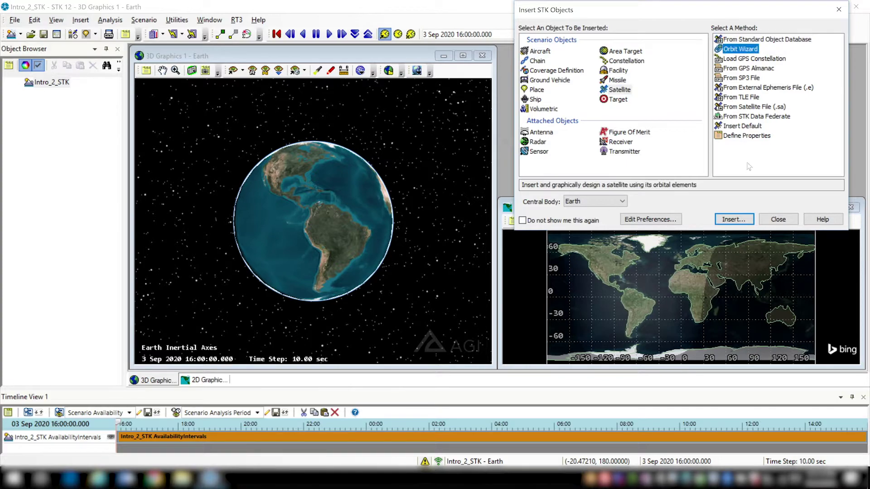
pyautogui.click(741, 219)
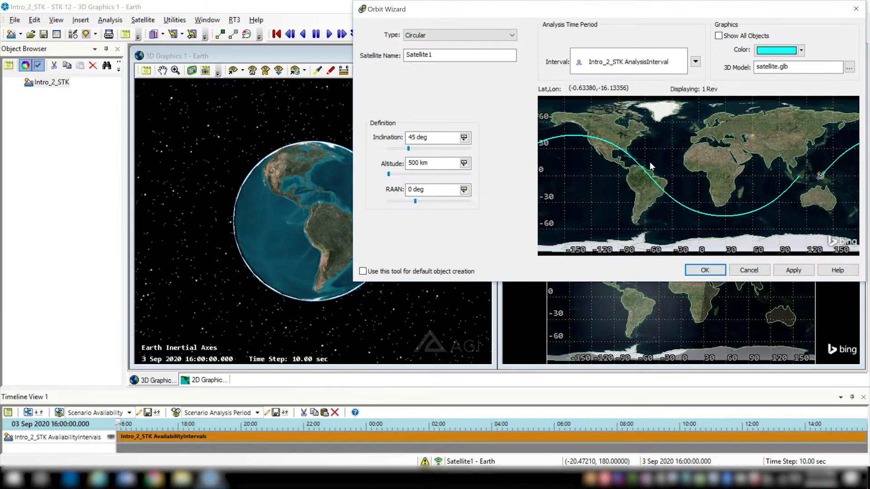
# Create Satellite1 with an Orbit Designer orbit: 61 deg inclination, 102 deg RAAN, 7278.14 km semimajor axis.
pyautogui.click(435, 36)
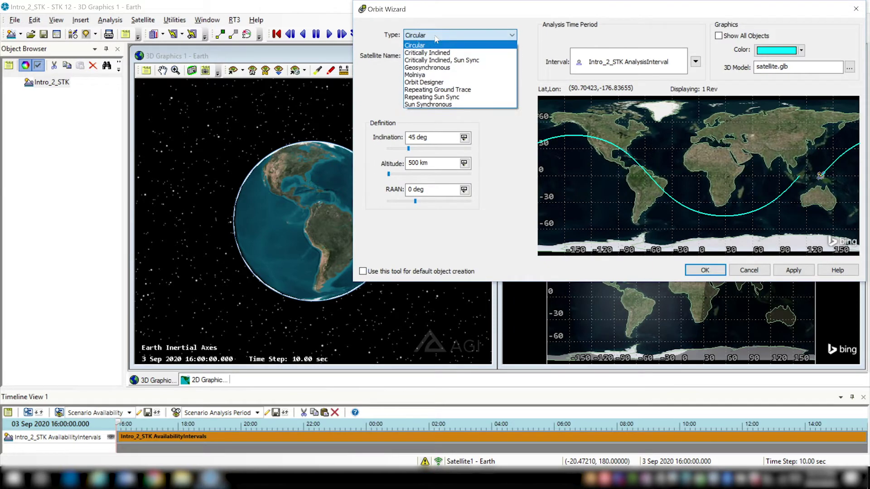
pyautogui.click(436, 83)
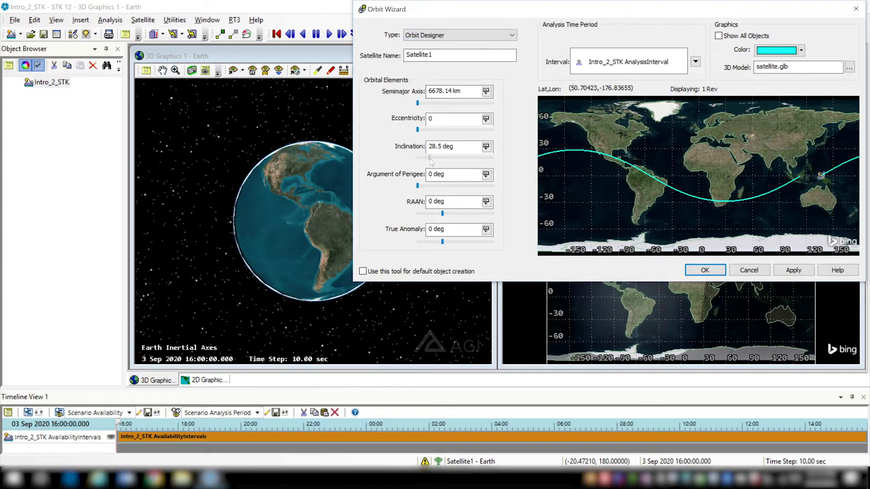
pyautogui.moveTo(430, 160); pyautogui.dragTo(444, 163)
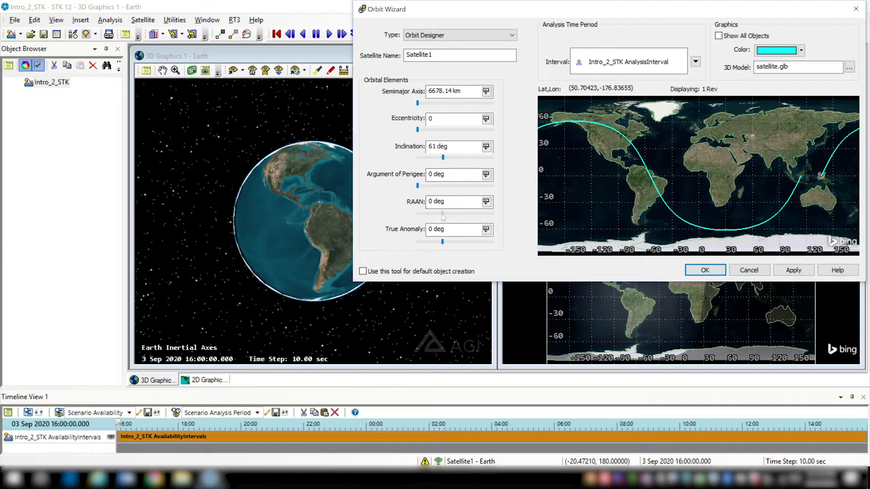
pyautogui.moveTo(442, 214); pyautogui.dragTo(456, 215)
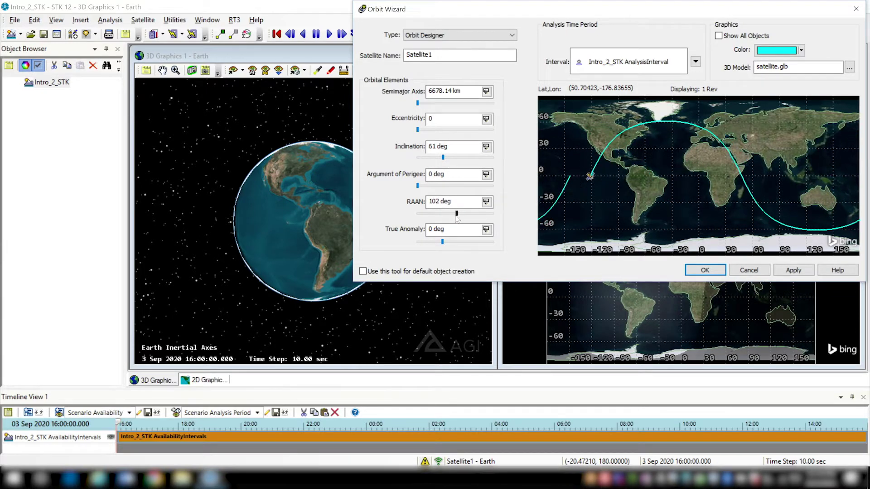
pyautogui.moveTo(436, 91); pyautogui.dragTo(406, 89)
pyautogui.write('72')
pyautogui.click(448, 119)
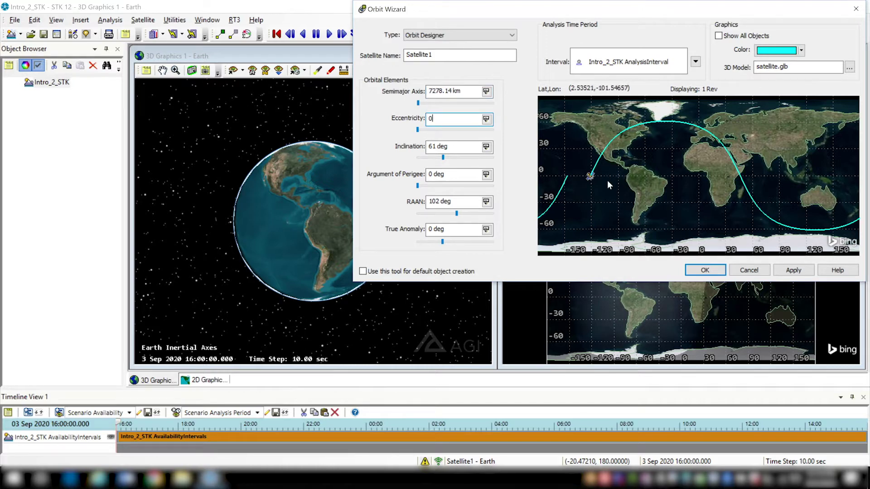
pyautogui.click(705, 270)
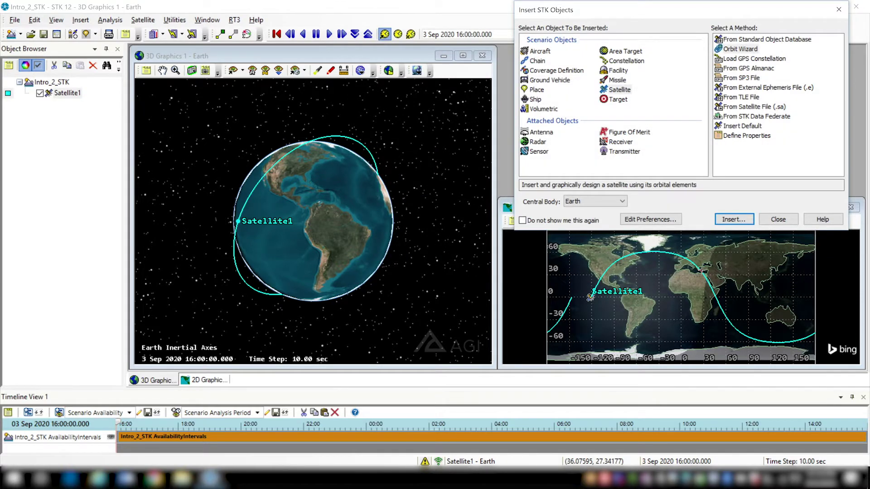
pyautogui.rightClick(73, 94)
# Review Satellite1's properties, keeping the TwoBody propagator, and cancel without changes.
pyautogui.click(107, 100)
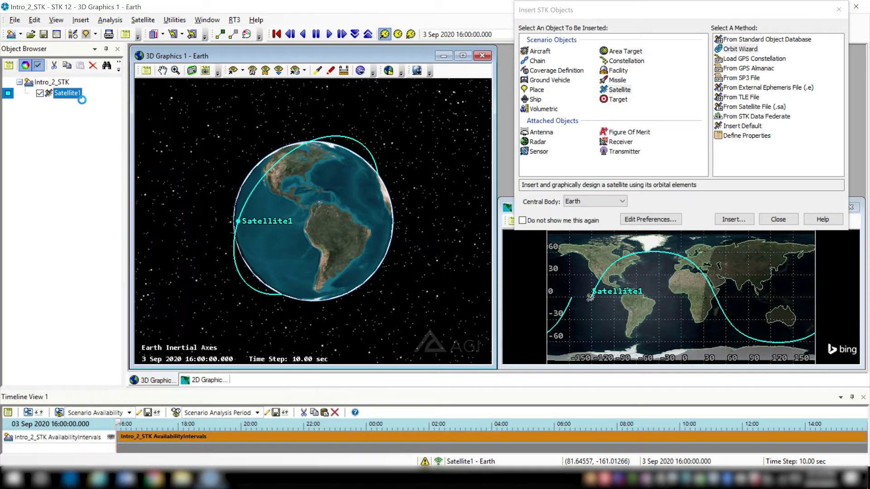
pyautogui.click(779, 219)
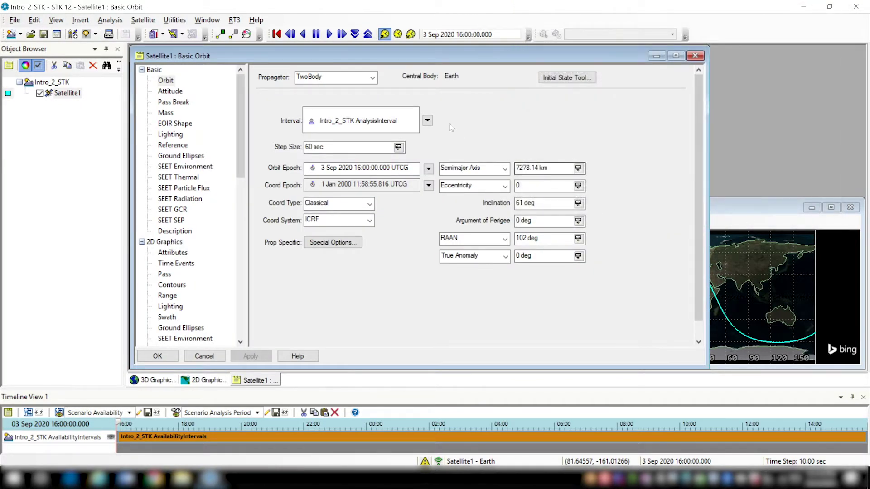
pyautogui.click(372, 79)
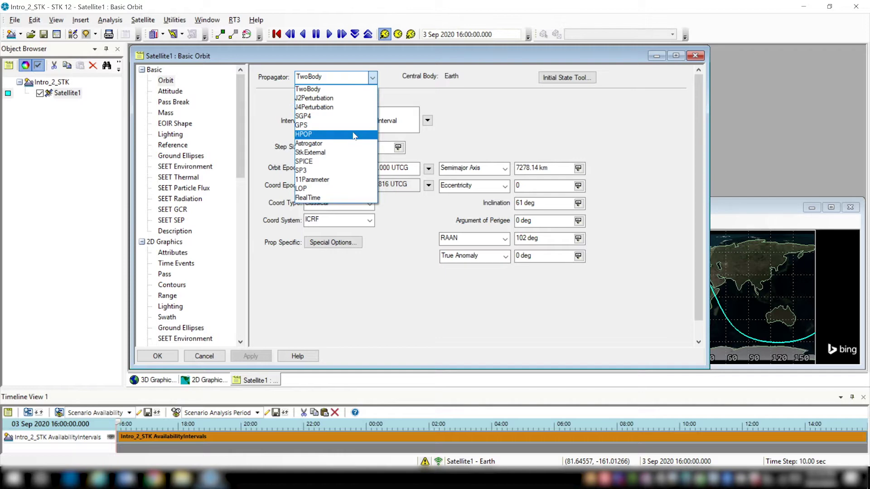
pyautogui.click(350, 88)
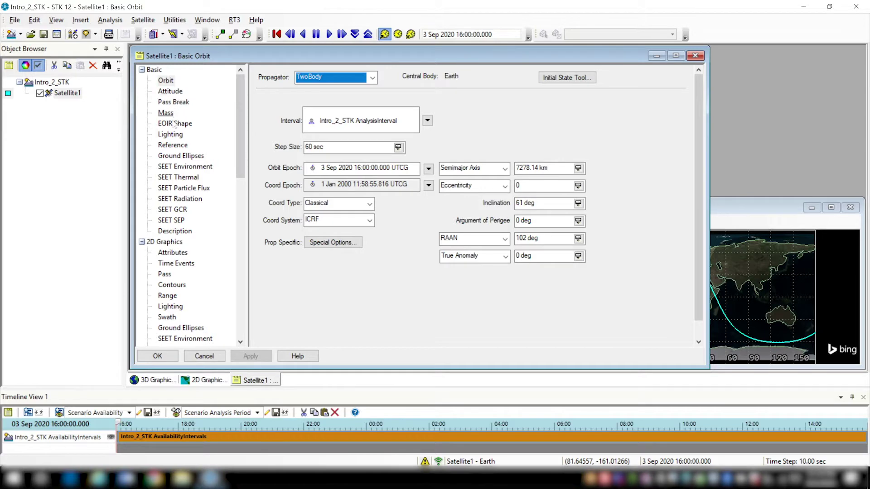
pyautogui.moveTo(241, 145); pyautogui.dragTo(263, 290)
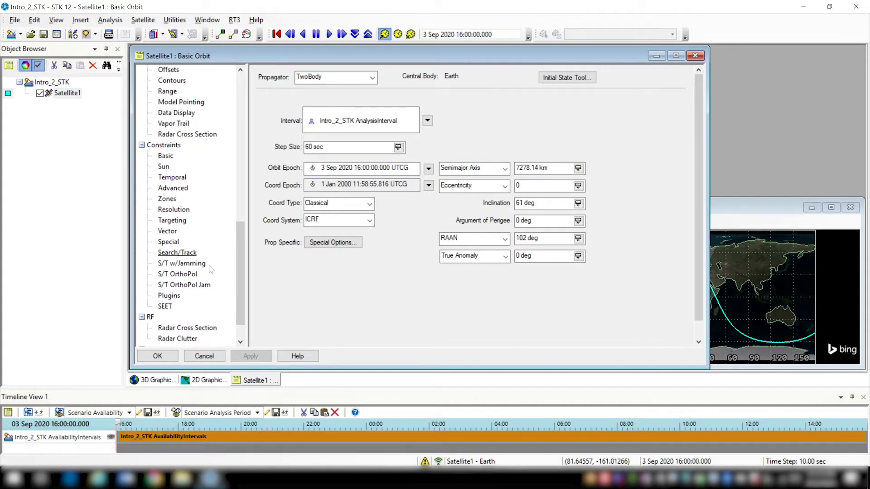
pyautogui.click(210, 357)
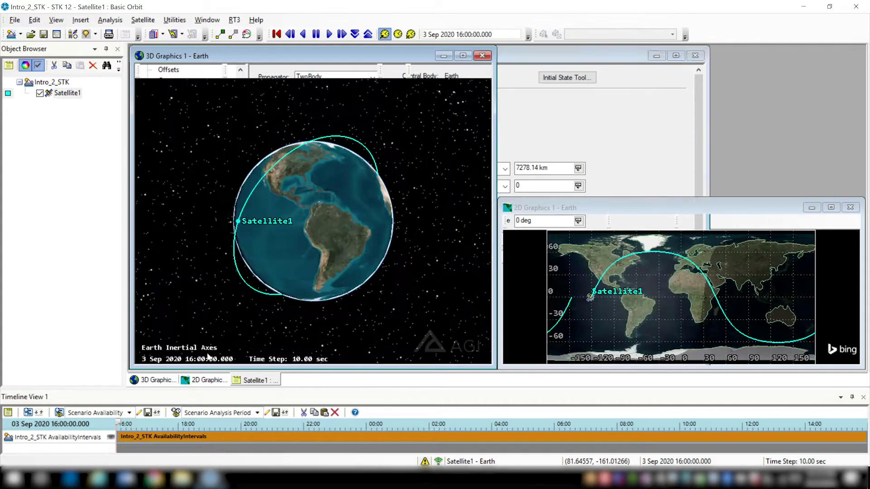
# Insert a new sensor with Define Properties, attached to Satellite1 as Sensor1.
pyautogui.click(80, 20)
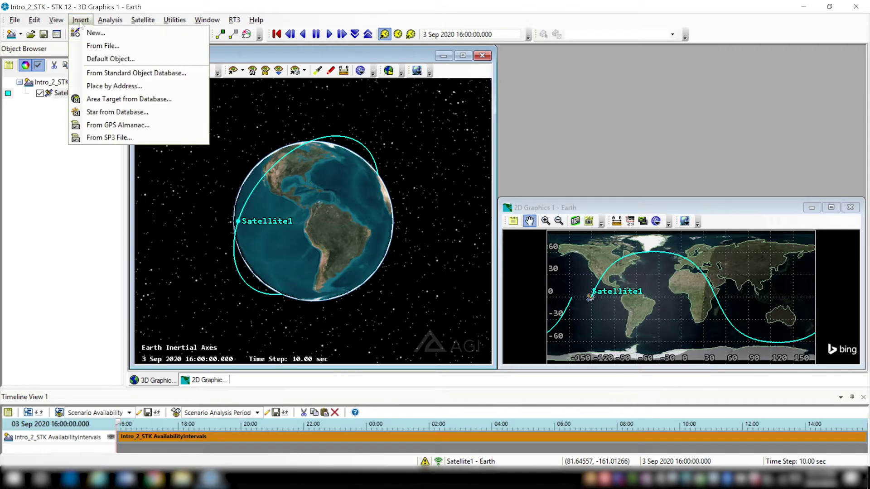
pyautogui.click(87, 33)
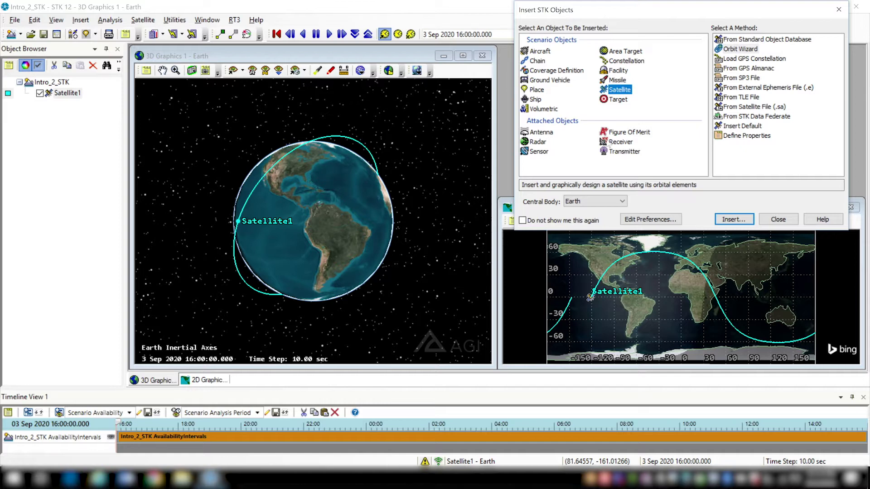
pyautogui.click(539, 151)
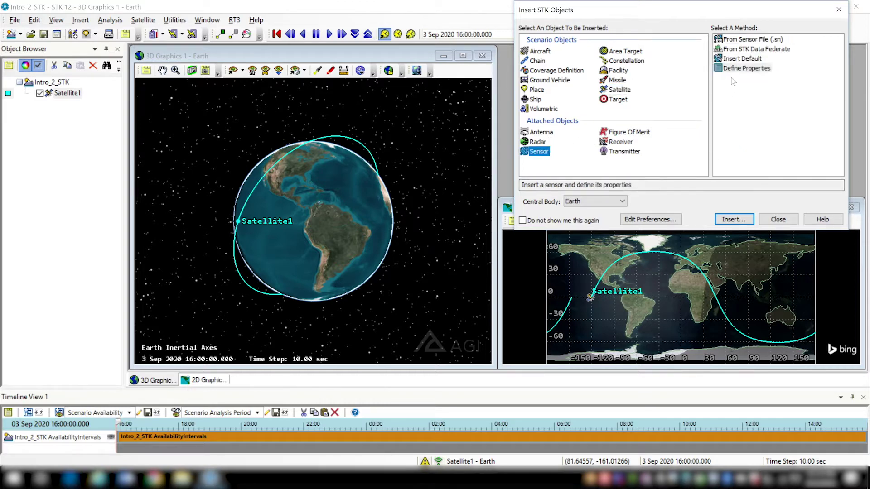
pyautogui.click(745, 68)
pyautogui.click(734, 219)
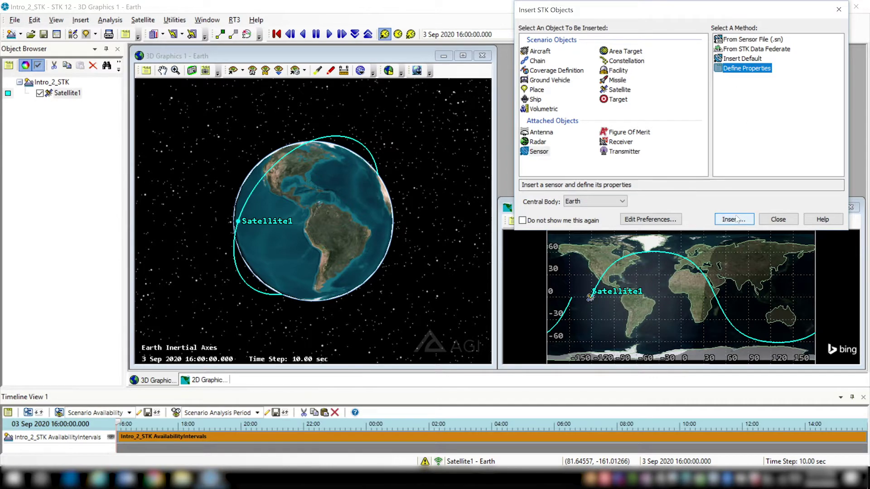
pyautogui.click(401, 176)
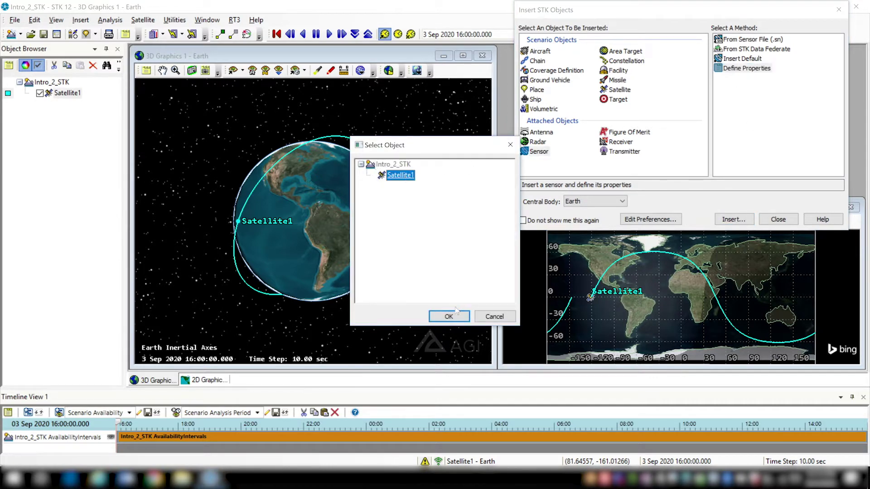
pyautogui.click(448, 316)
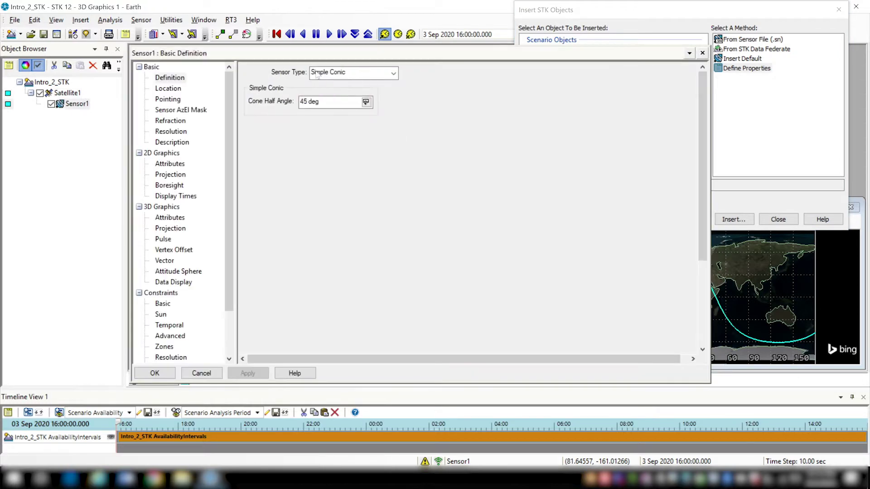
# Keep the Simple Conic type and apply a 55 deg cone half angle.
pyautogui.moveTo(306, 56); pyautogui.dragTo(511, 65)
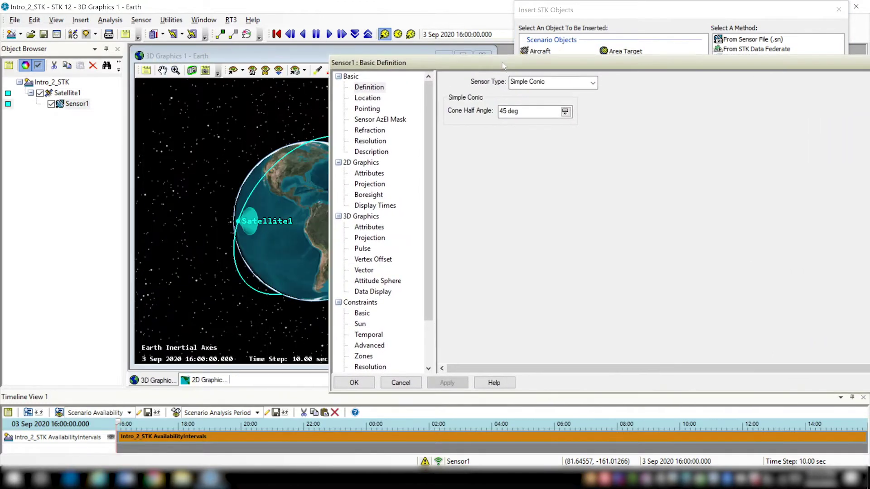
pyautogui.click(543, 82)
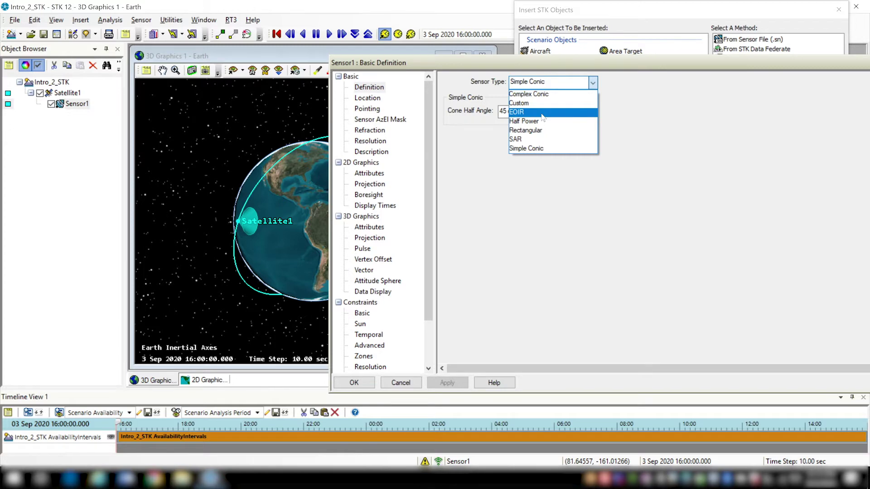
pyautogui.click(544, 82)
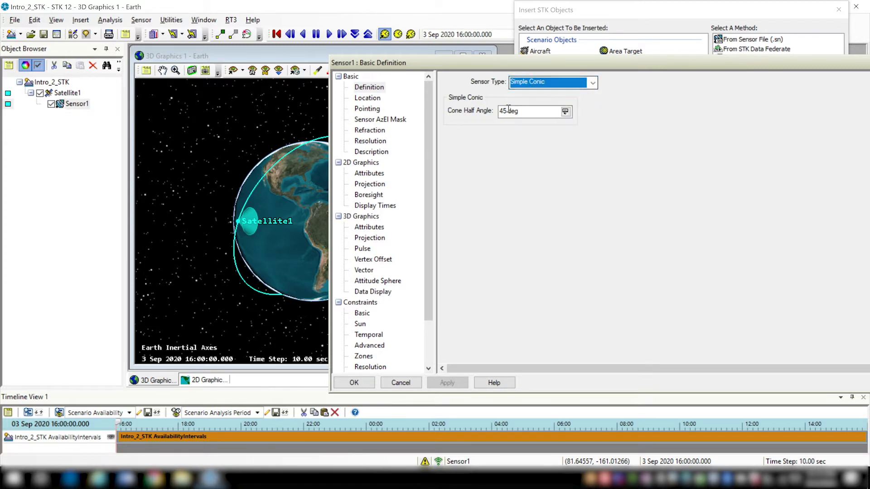
pyautogui.moveTo(504, 111); pyautogui.dragTo(494, 111)
pyautogui.write('5')
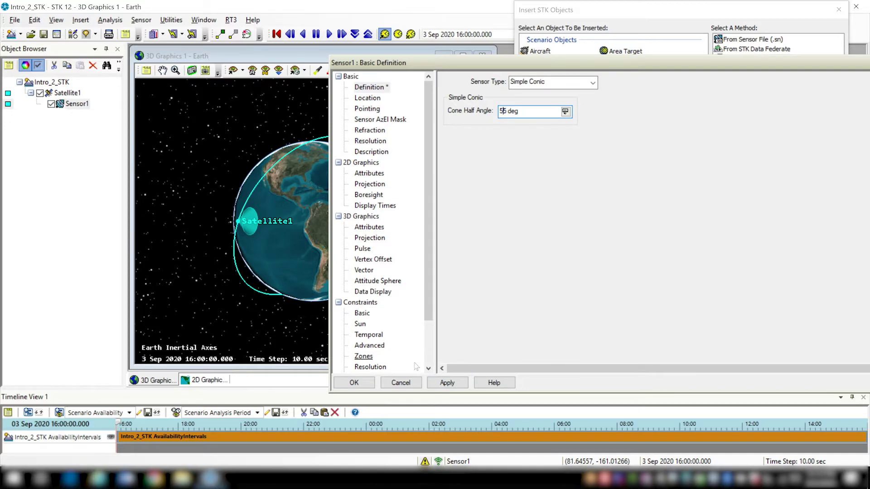
pyautogui.click(446, 384)
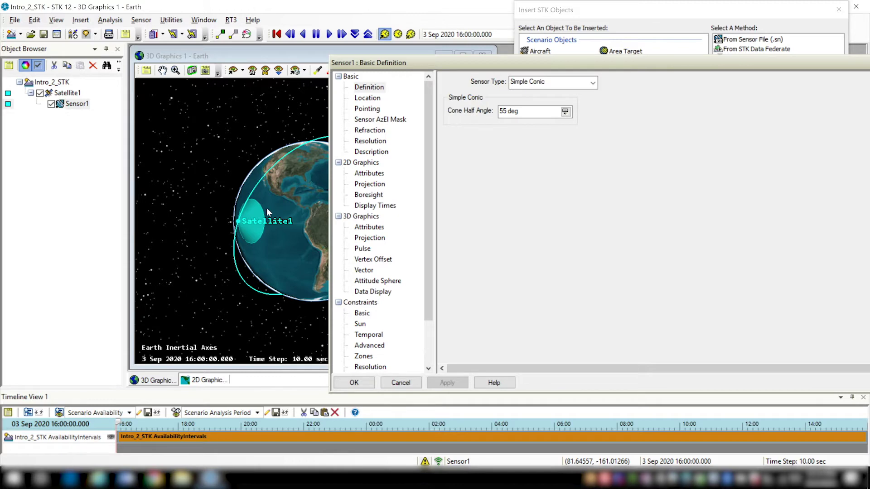
# Show the Resolution page of Sensor1's properties.
pyautogui.click(362, 143)
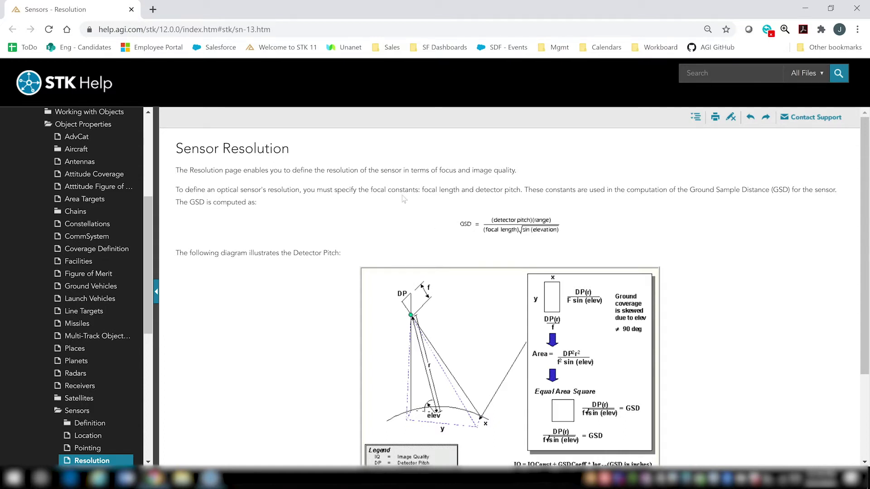
pyautogui.scroll(-1, 394, 192)
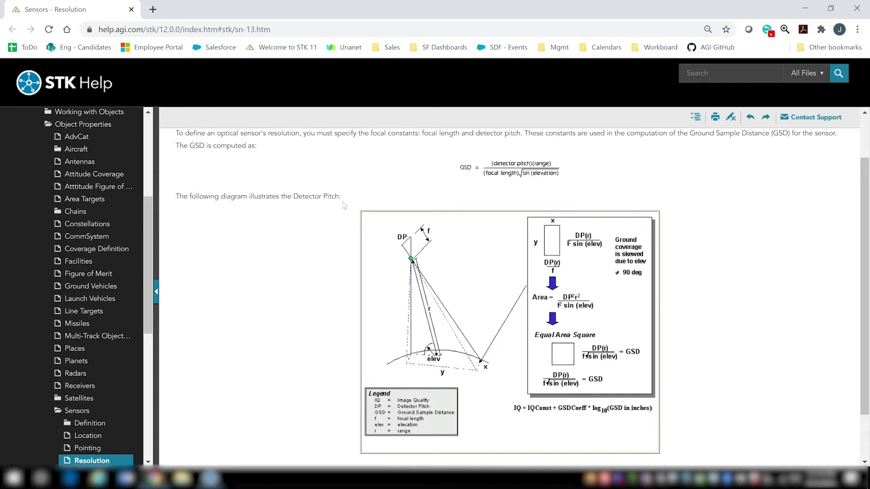
pyautogui.scroll(2, 142, 182)
pyautogui.scroll(3, 141, 155)
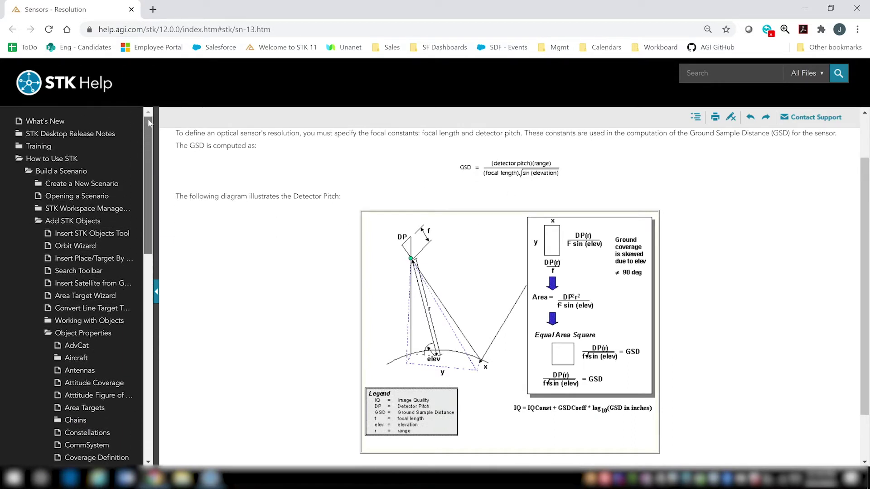
pyautogui.click(804, 9)
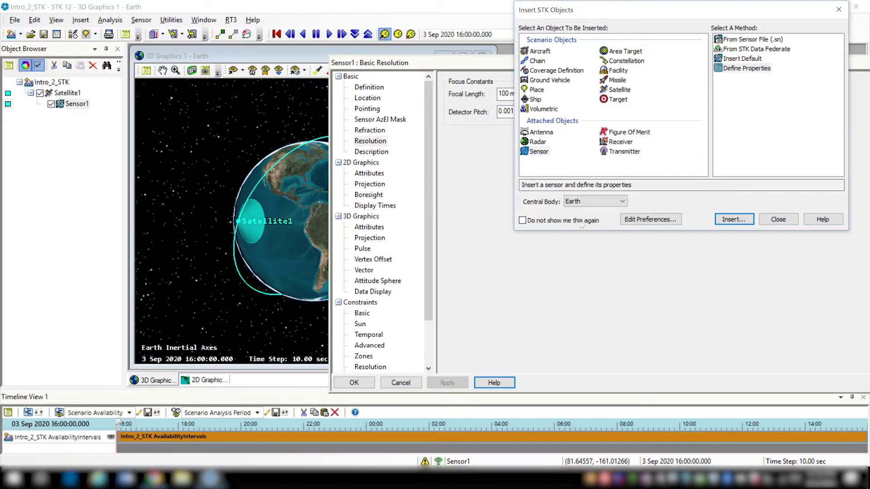
# Cancel the sensor dialog and open the standard object database satellite search.
pyautogui.click(405, 385)
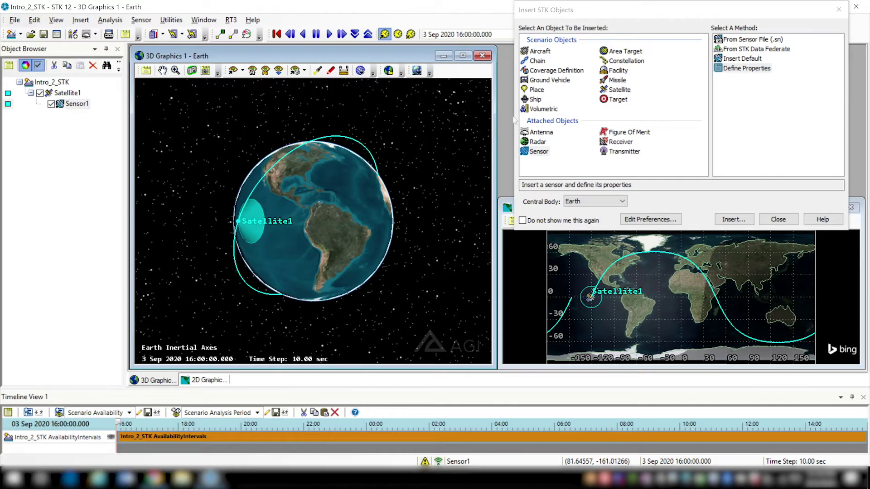
pyautogui.click(619, 90)
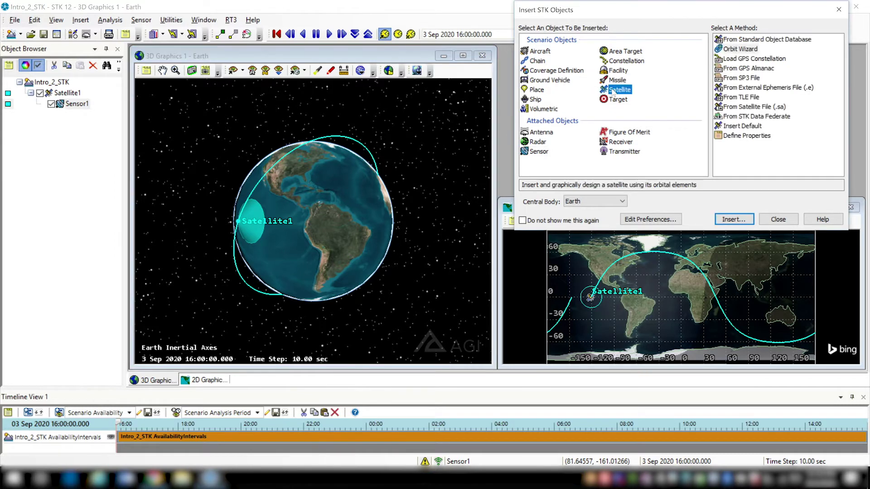
pyautogui.click(731, 41)
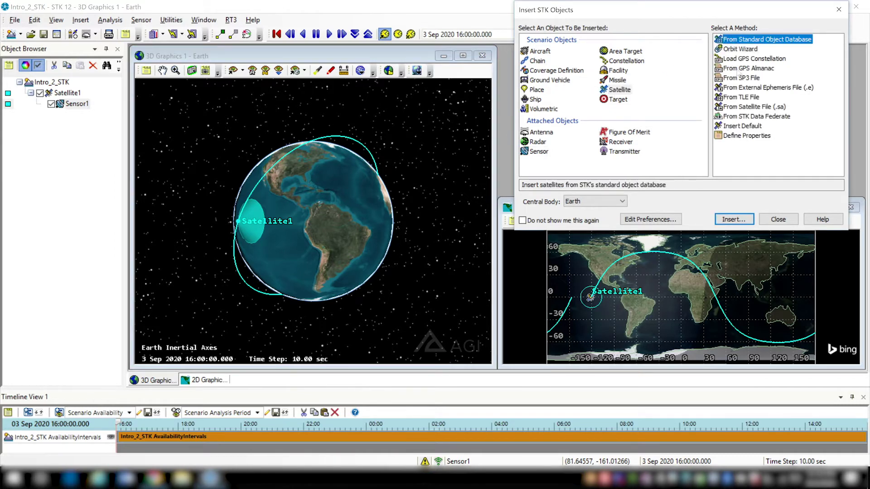
pyautogui.click(735, 220)
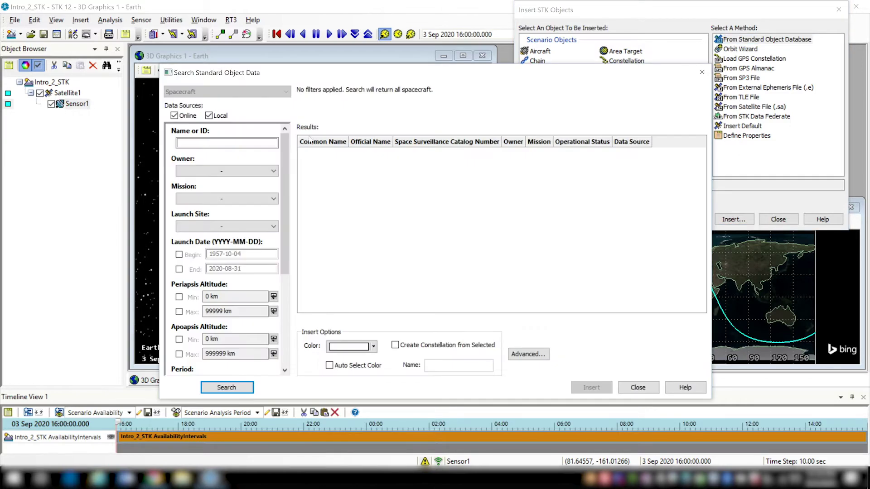
# Search for ID 25544 and insert the ISS from the local database.
pyautogui.click(226, 144)
pyautogui.press('Return')
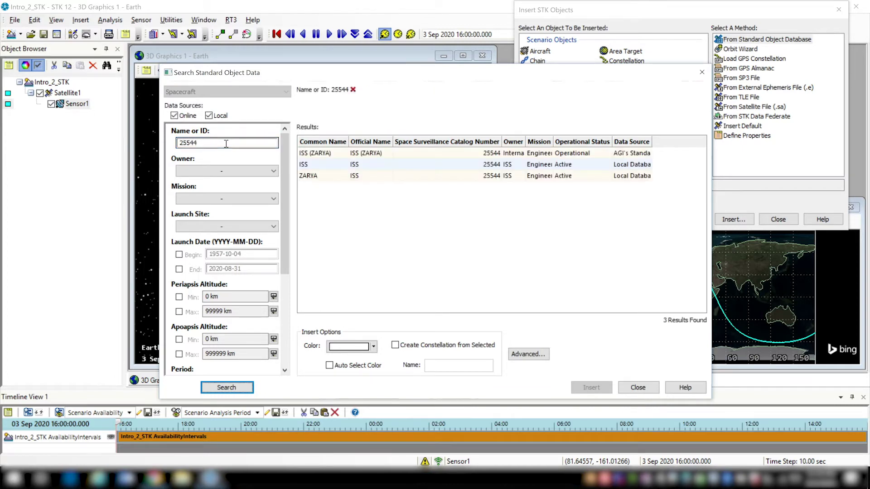
pyautogui.click(310, 166)
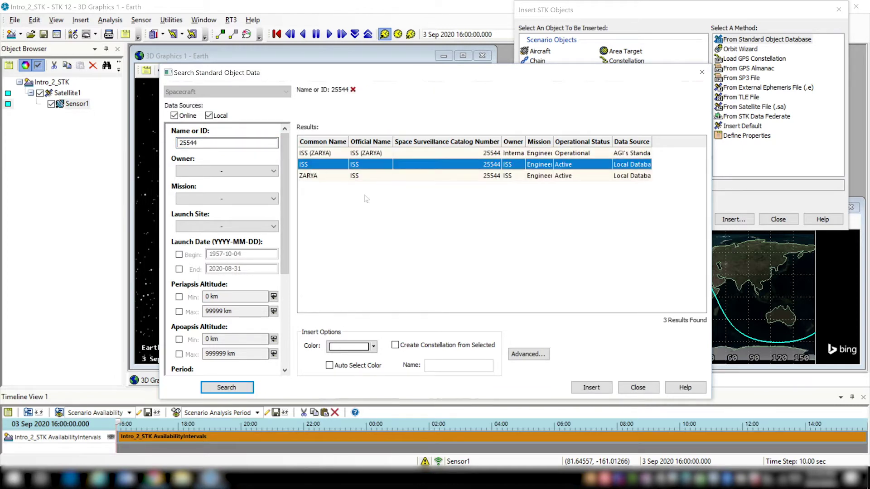
pyautogui.click(587, 388)
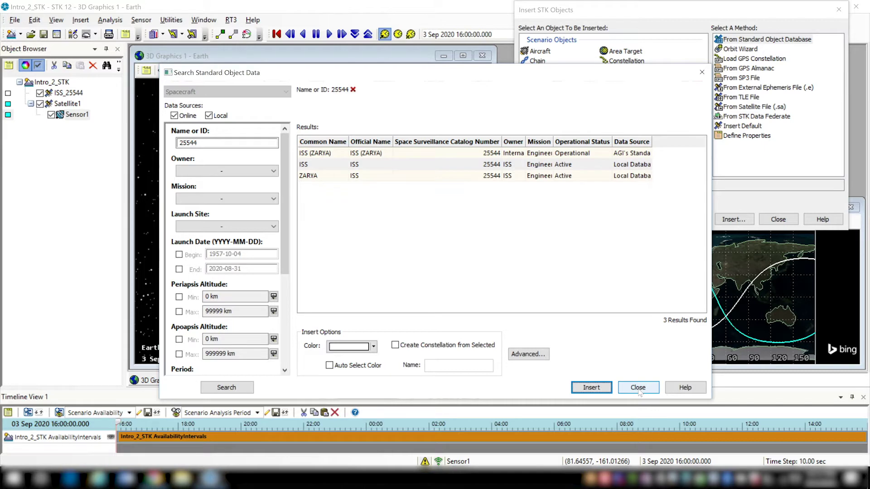
pyautogui.click(638, 388)
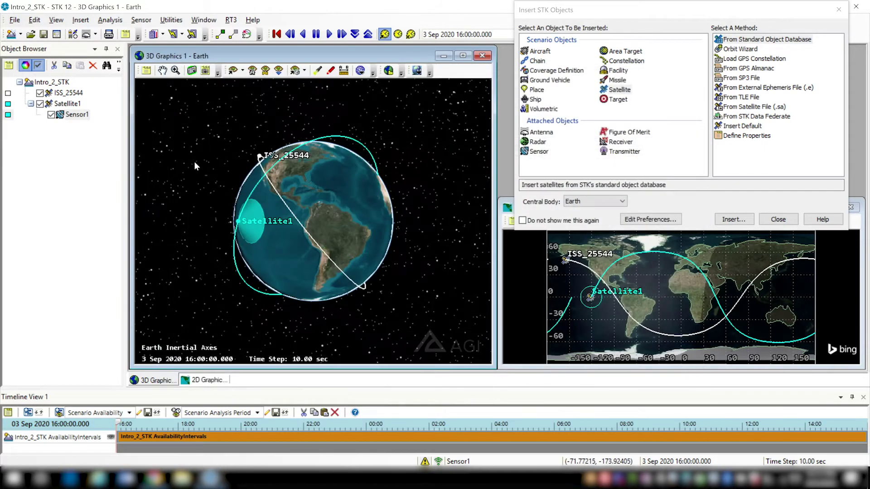
pyautogui.rightClick(68, 92)
# Zoom to ISS_25544, play the animation at a 3.00 sec time step, and rotate around it.
pyautogui.click(96, 116)
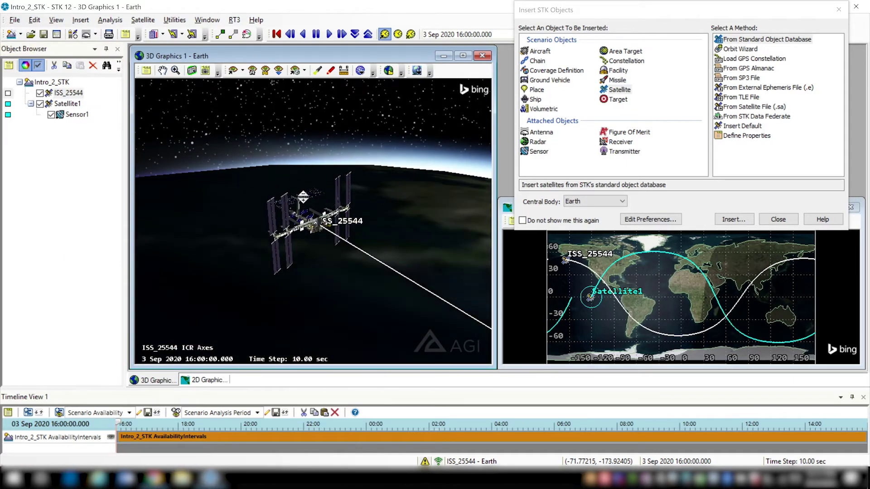
pyautogui.click(329, 34)
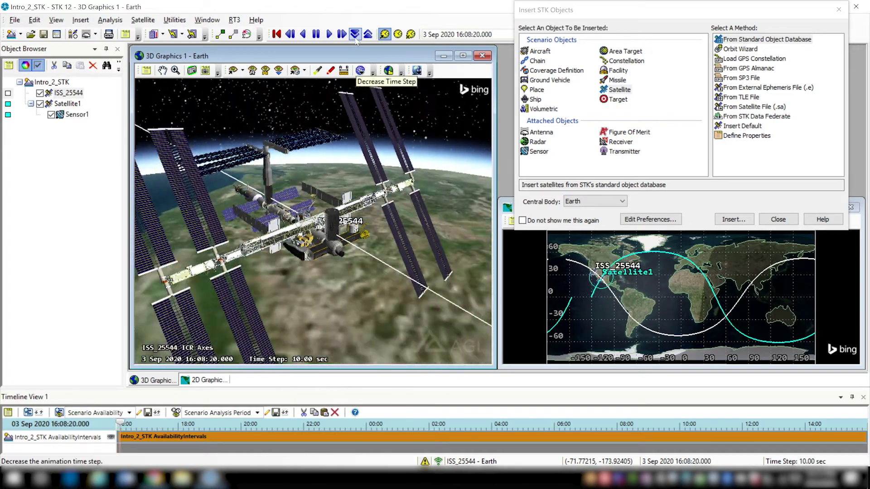
pyautogui.click(355, 34)
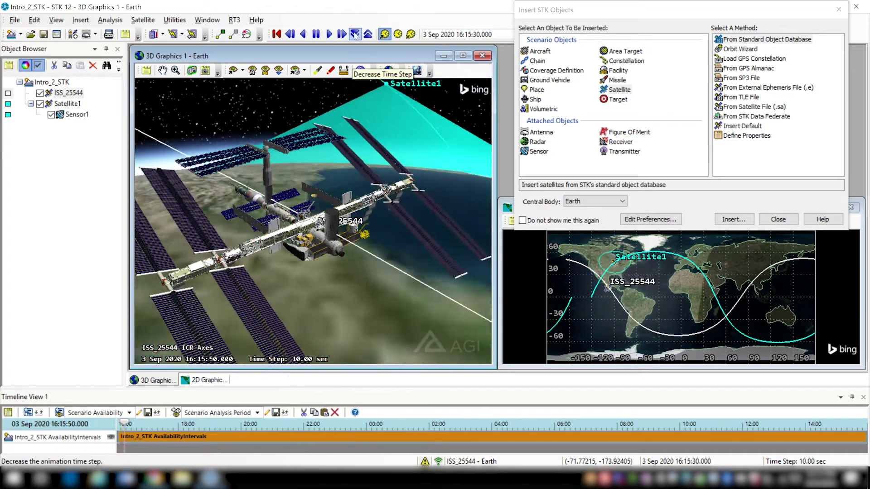
pyautogui.click(355, 34)
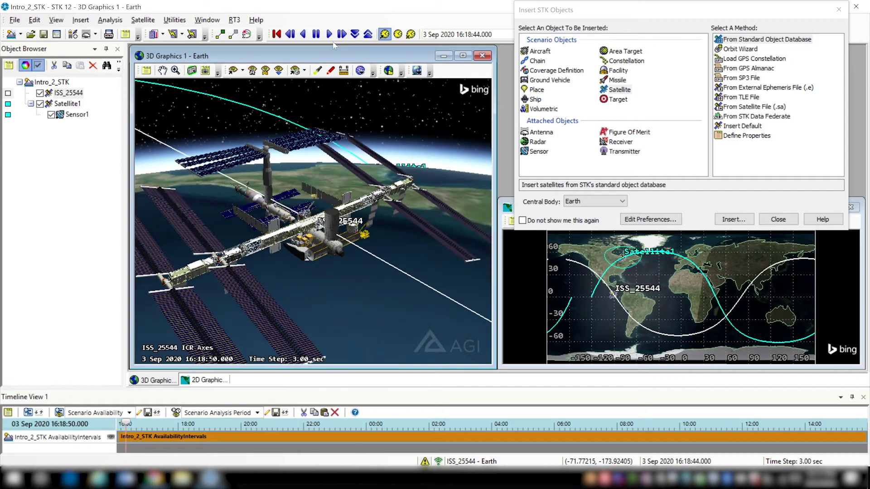
pyautogui.moveTo(324, 145); pyautogui.dragTo(330, 122)
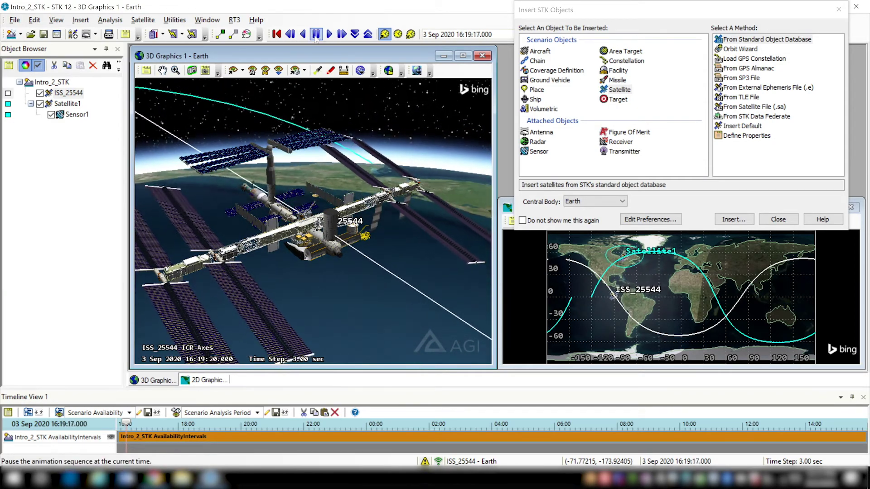
pyautogui.moveTo(313, 133); pyautogui.dragTo(355, 98)
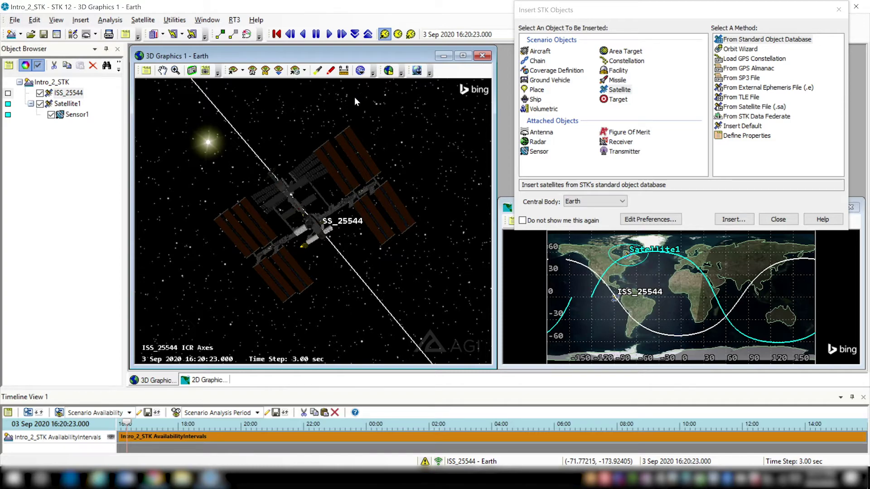
# Rotate and zoom the 3D view around the ISS model to a new vantage point.
pyautogui.moveTo(354, 98); pyautogui.dragTo(290, 214)
pyautogui.moveTo(290, 213); pyautogui.dragTo(266, 275, button='right')
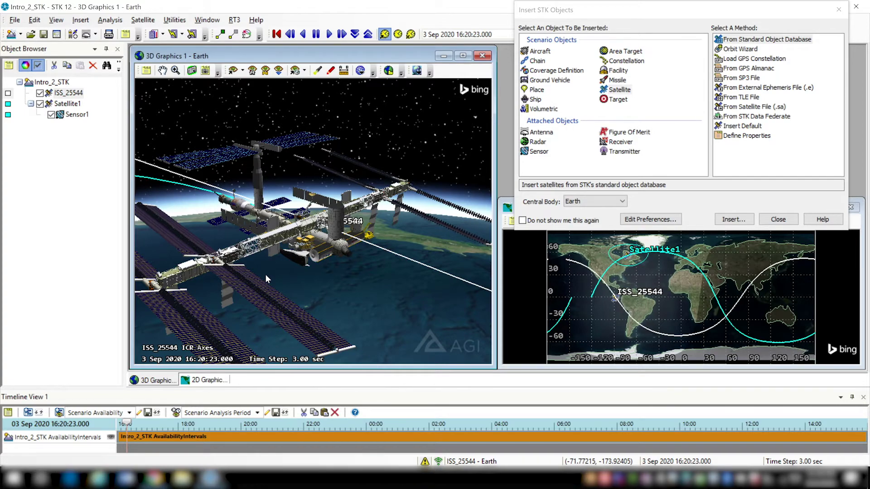
pyautogui.moveTo(265, 273); pyautogui.dragTo(273, 237, button='right')
pyautogui.moveTo(273, 237); pyautogui.dragTo(469, 248)
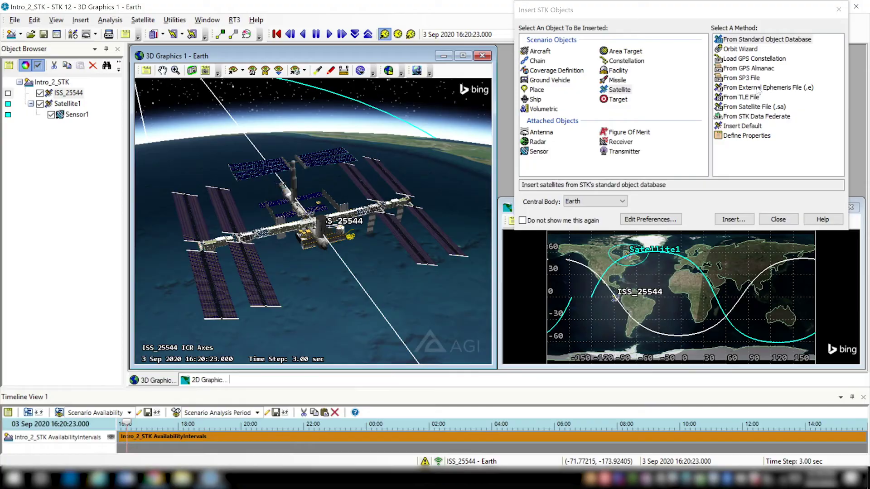
# Add Boulder, CO as a white place by searching the address 'boulder'.
pyautogui.click(544, 89)
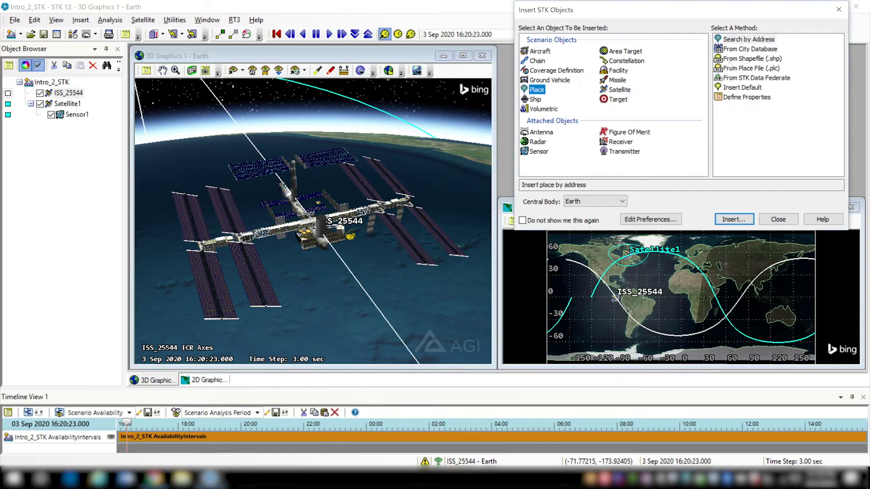
pyautogui.click(749, 39)
pyautogui.click(734, 219)
pyautogui.write('bou')
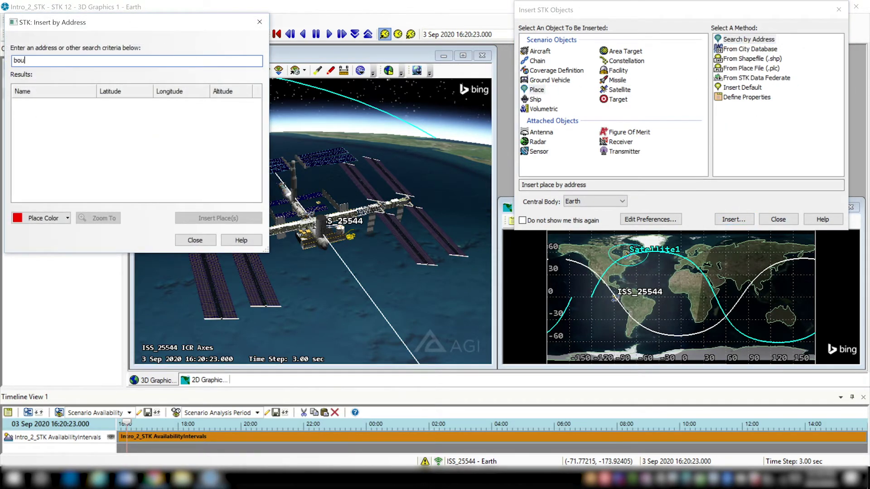
pyautogui.write('lder')
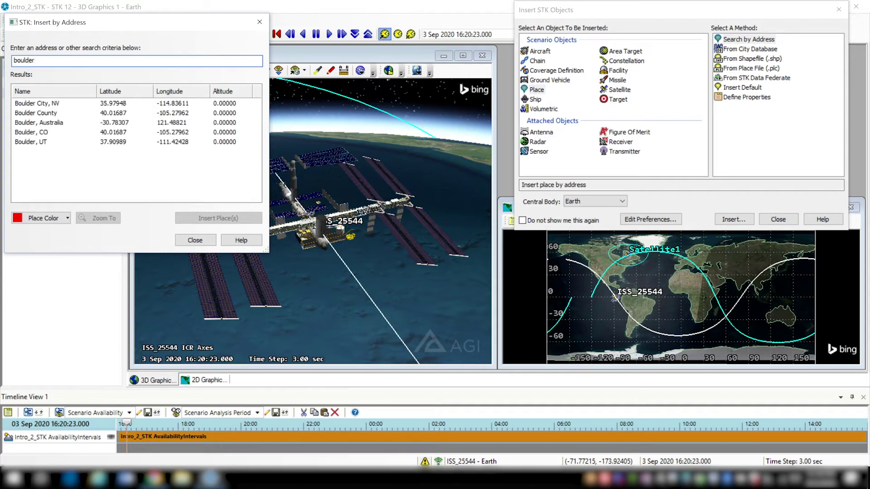
pyautogui.click(75, 132)
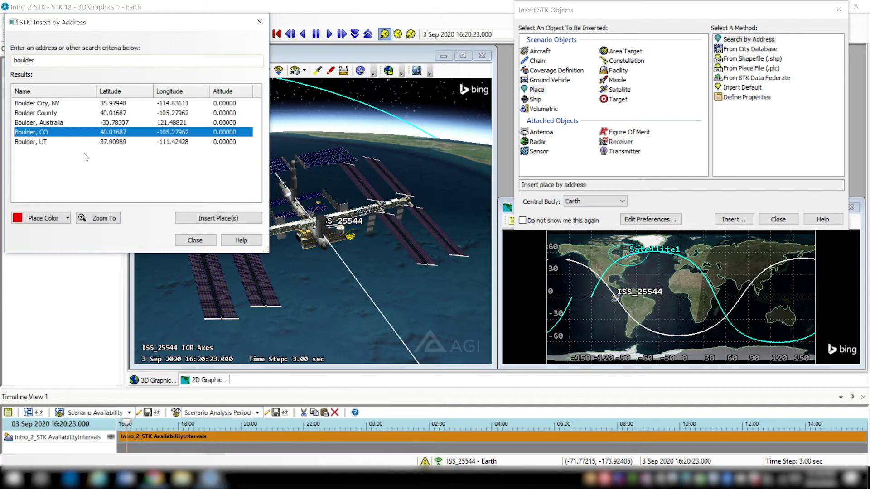
pyautogui.click(67, 218)
pyautogui.click(96, 292)
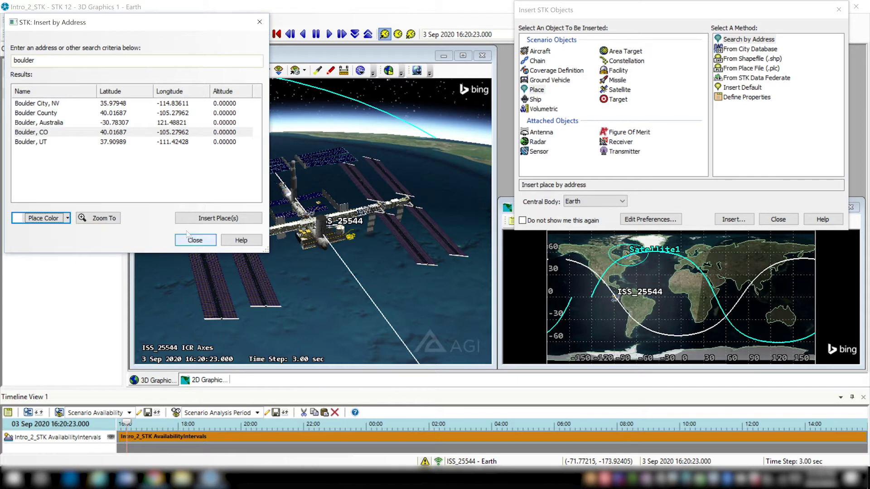
pyautogui.click(198, 219)
pyautogui.click(199, 242)
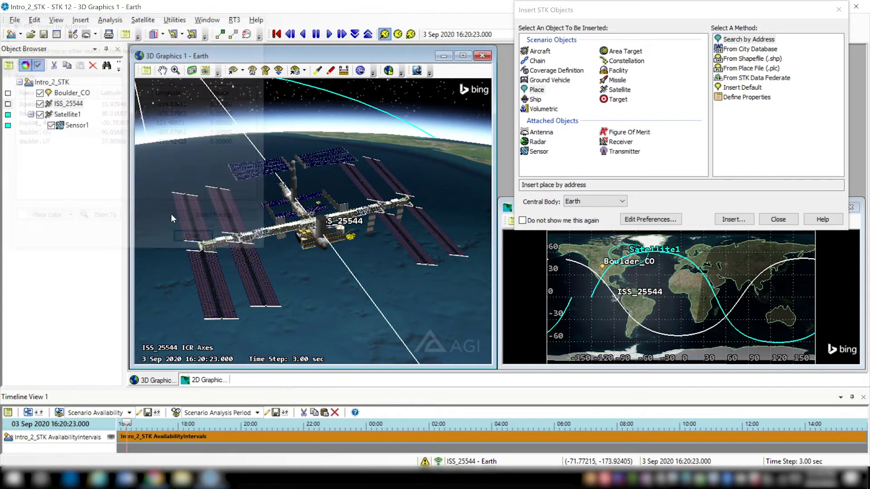
# Fly the 3D view to Boulder_CO, zoom out, and tilt to show the mountains.
pyautogui.rightClick(71, 95)
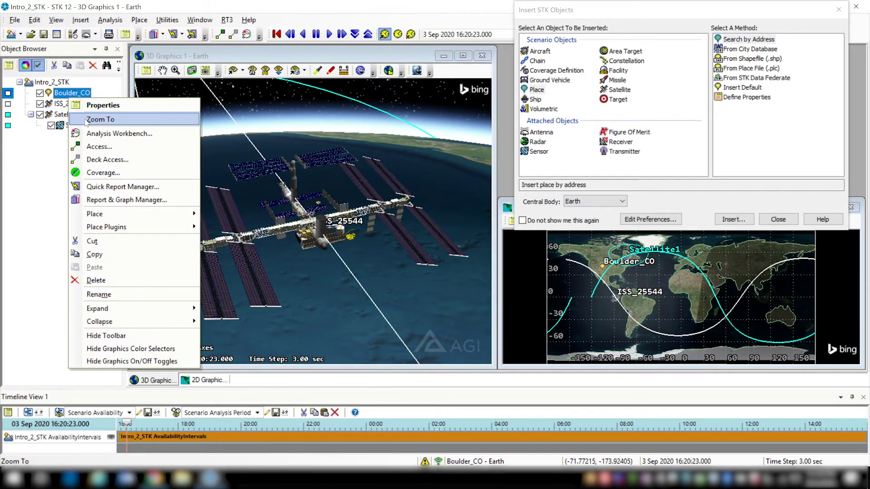
pyautogui.click(100, 119)
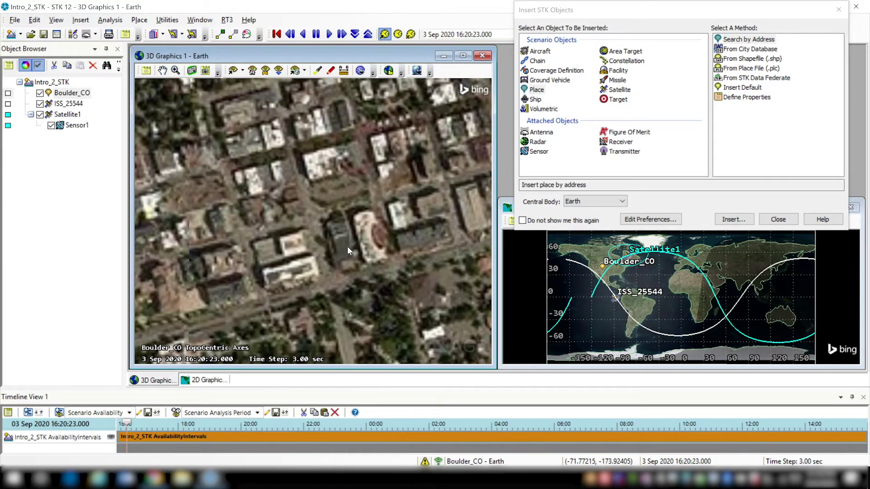
pyautogui.scroll(-5, 219, 160)
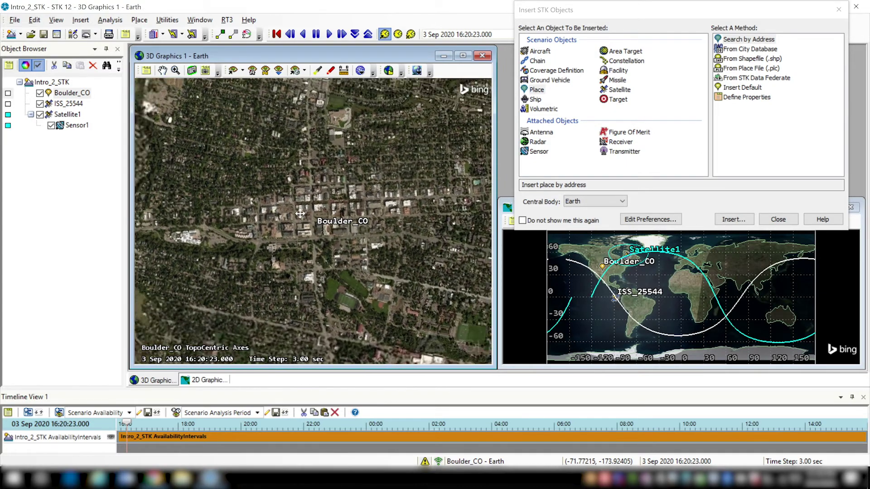
pyautogui.moveTo(219, 160); pyautogui.dragTo(194, 141)
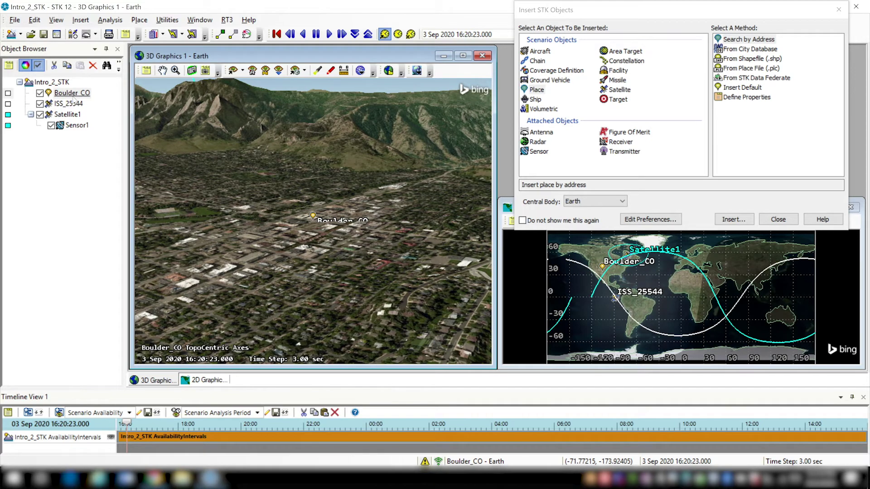
# Compute access between Boulder_CO and ISS_25544.
pyautogui.rightClick(76, 94)
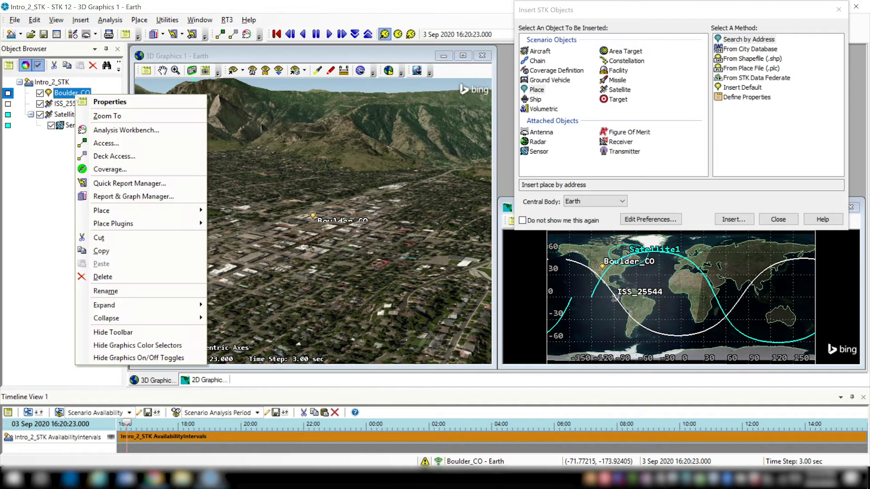
pyautogui.click(108, 143)
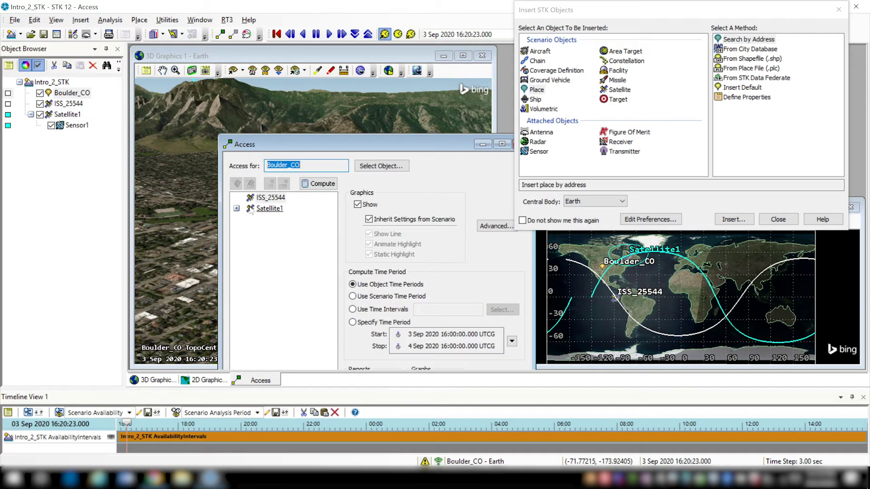
pyautogui.click(236, 209)
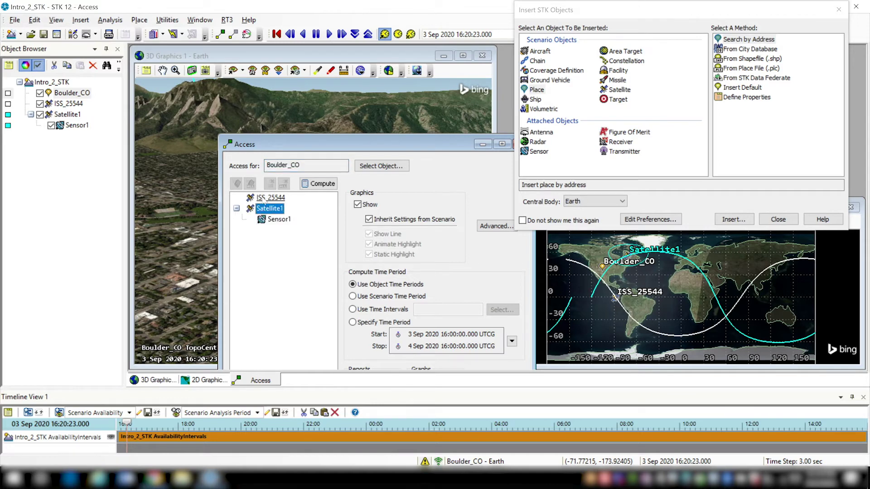
pyautogui.click(319, 184)
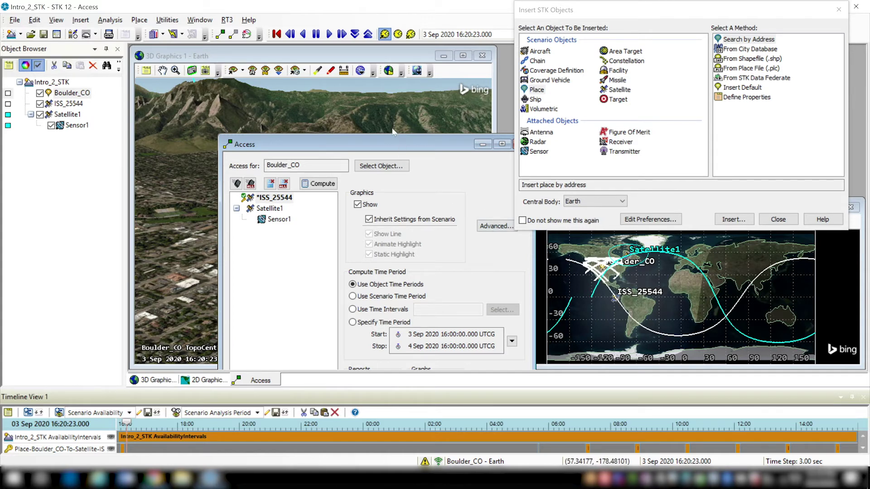
# Generate and widen the access report showing 8 passes totalling 4336.265 s.
pyautogui.moveTo(393, 144); pyautogui.dragTo(366, 65)
pyautogui.click(356, 304)
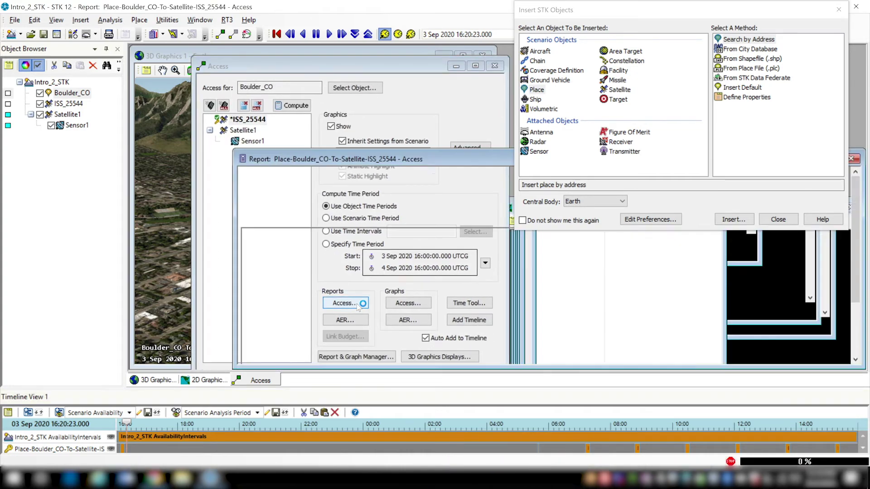
pyautogui.scroll(-3, 412, 284)
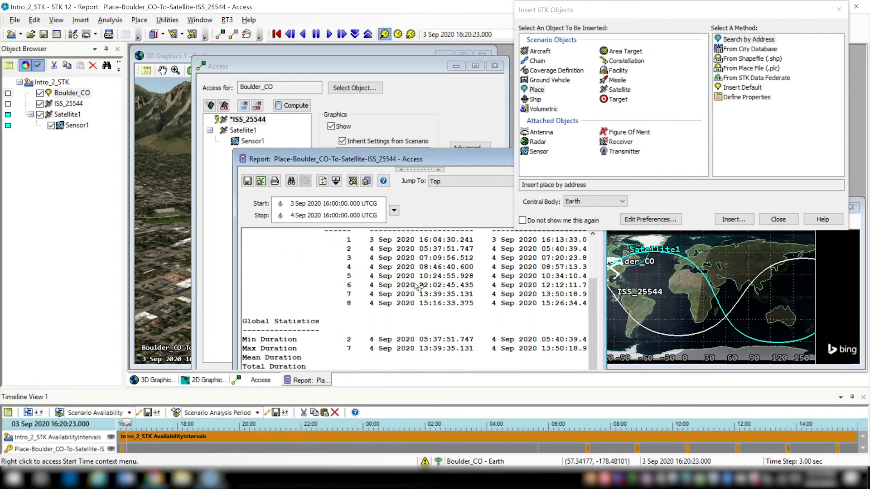
pyautogui.moveTo(425, 163); pyautogui.dragTo(319, 140)
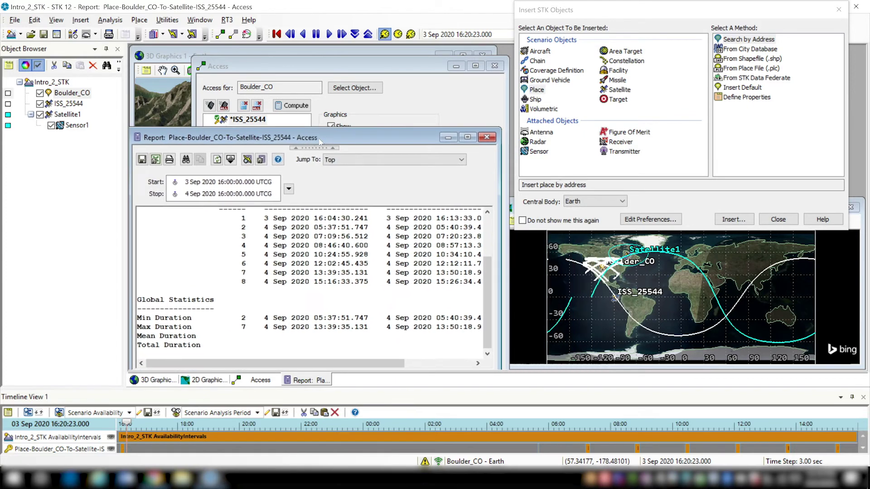
pyautogui.moveTo(497, 300); pyautogui.dragTo(607, 300)
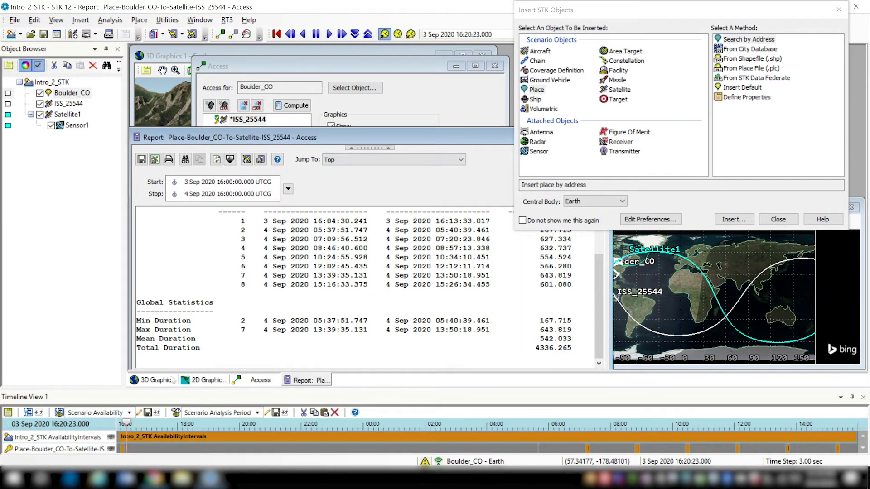
pyautogui.click(154, 380)
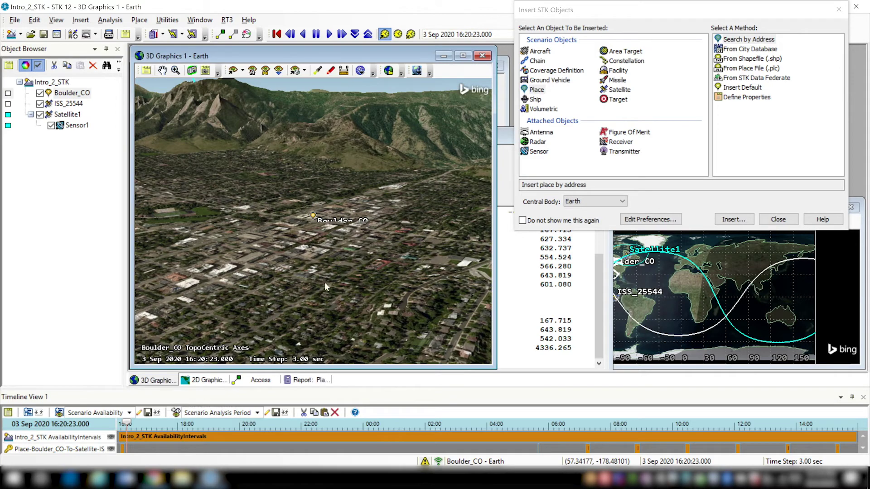
# Insert a default aircraft, Aircraft1, into the scenario and colour it white.
pyautogui.click(863, 255)
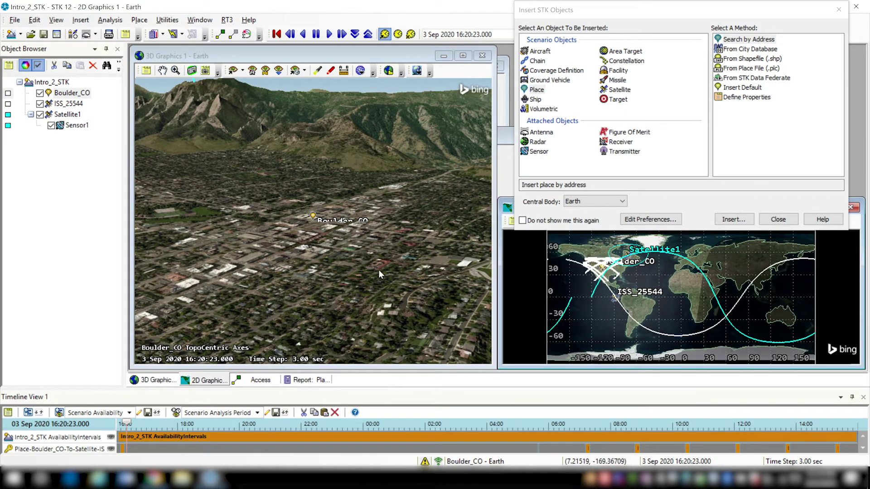
pyautogui.moveTo(379, 270); pyautogui.dragTo(332, 226)
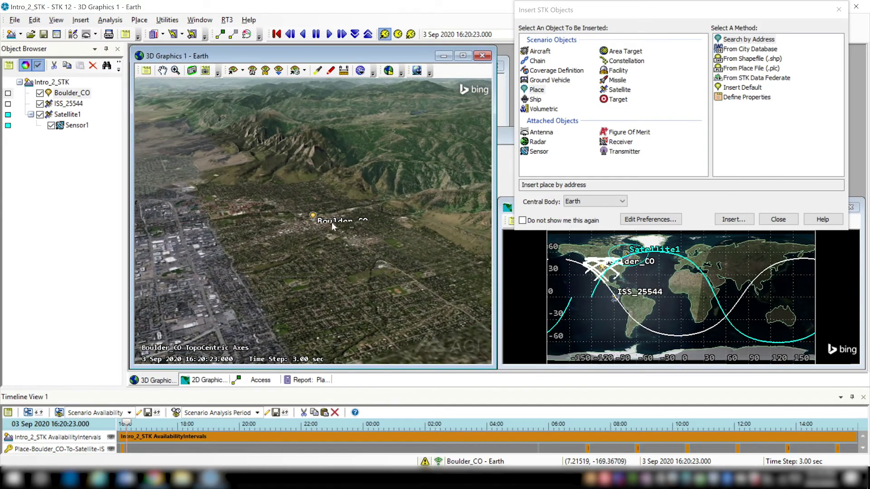
pyautogui.moveTo(333, 231); pyautogui.dragTo(247, 131)
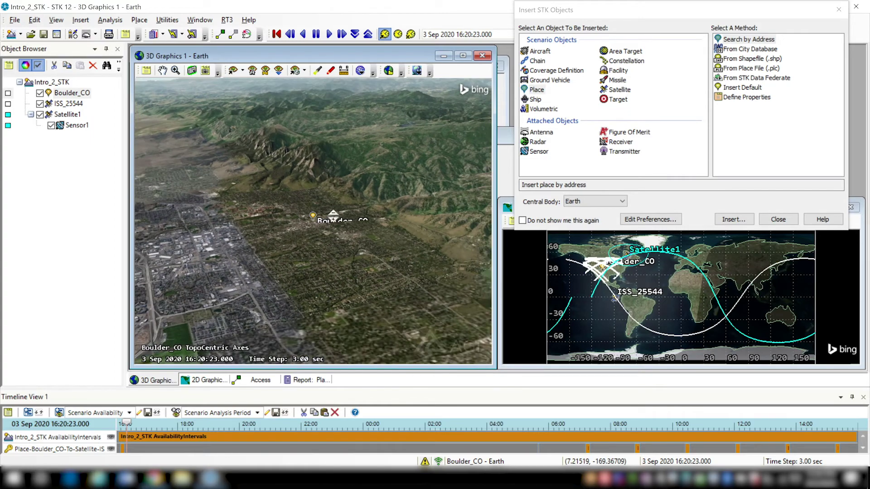
pyautogui.click(540, 51)
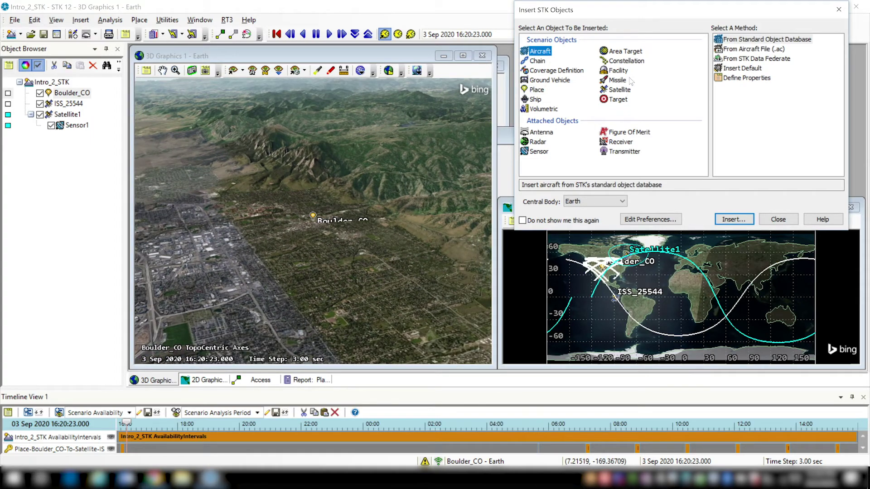
pyautogui.click(731, 69)
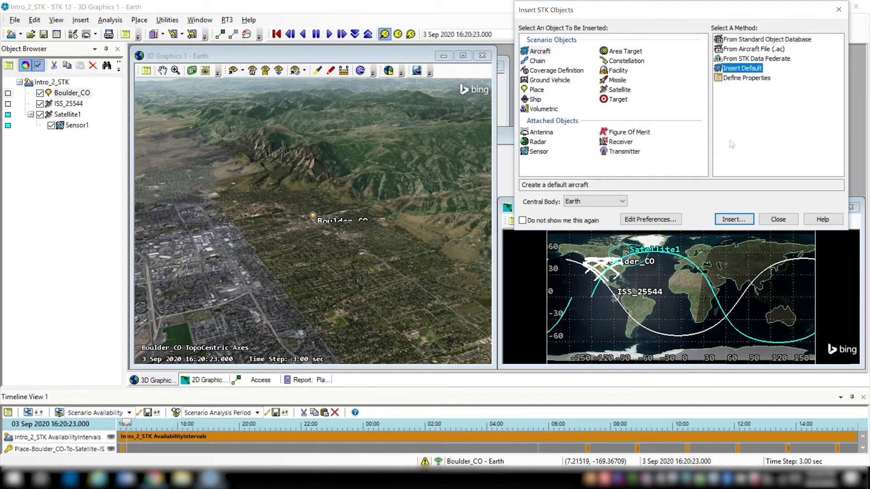
pyautogui.click(740, 220)
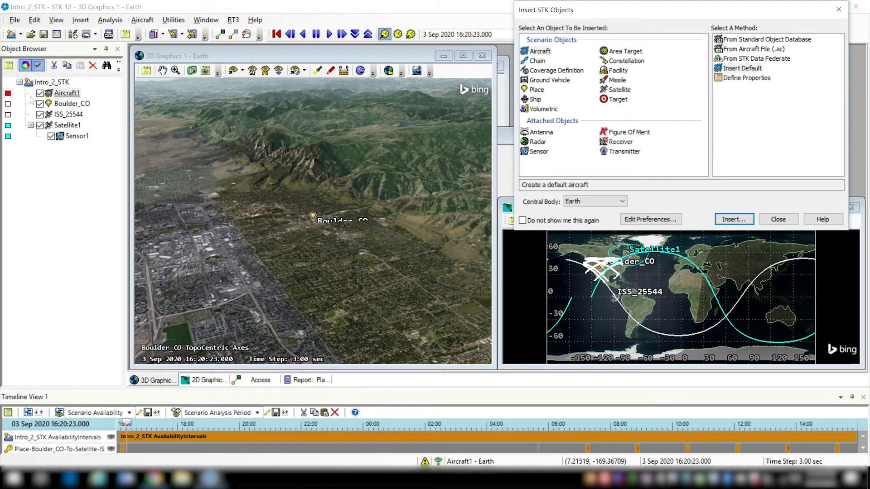
pyautogui.click(8, 93)
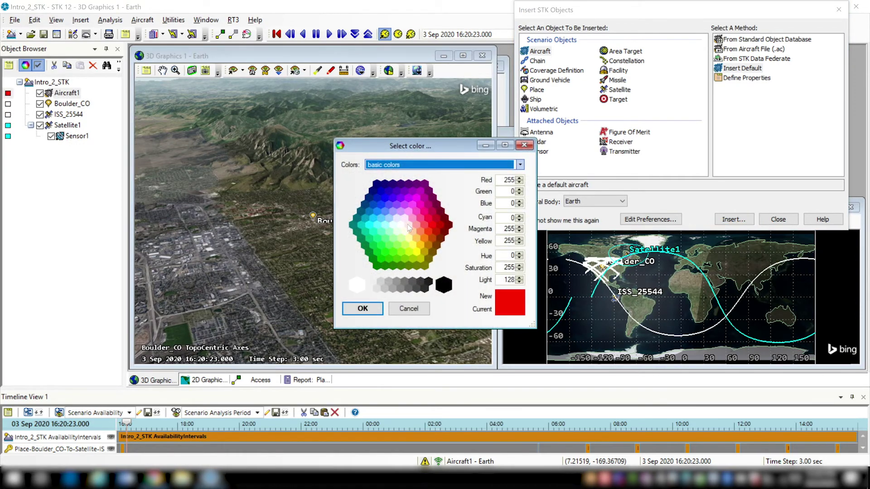
pyautogui.click(357, 284)
pyautogui.click(362, 309)
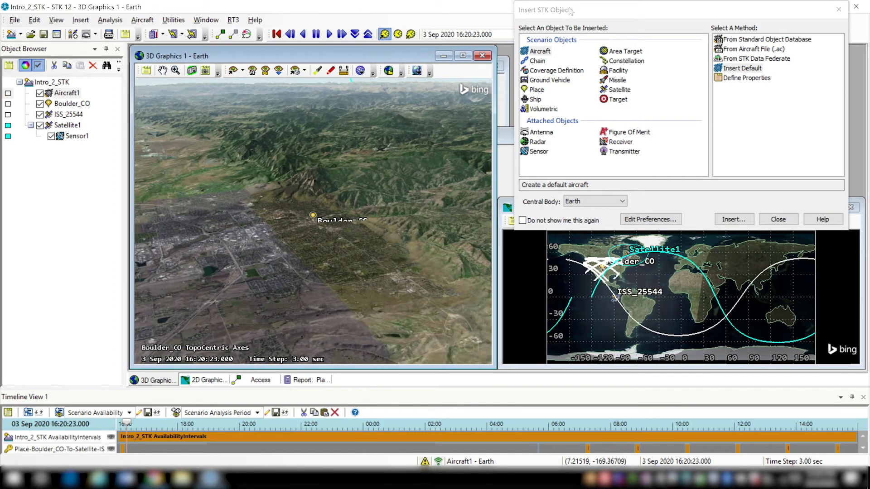
# Give Aircraft1 a straight two-waypoint route over the terrain north of Boulder_CO, then reset the animation.
pyautogui.moveTo(571, 10); pyautogui.dragTo(582, 68)
pyautogui.click(589, 34)
pyautogui.click(574, 46)
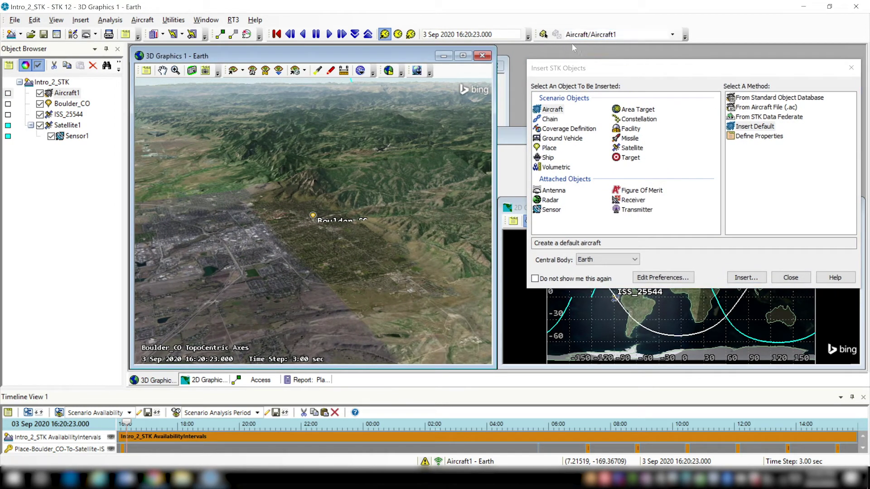
pyautogui.click(543, 34)
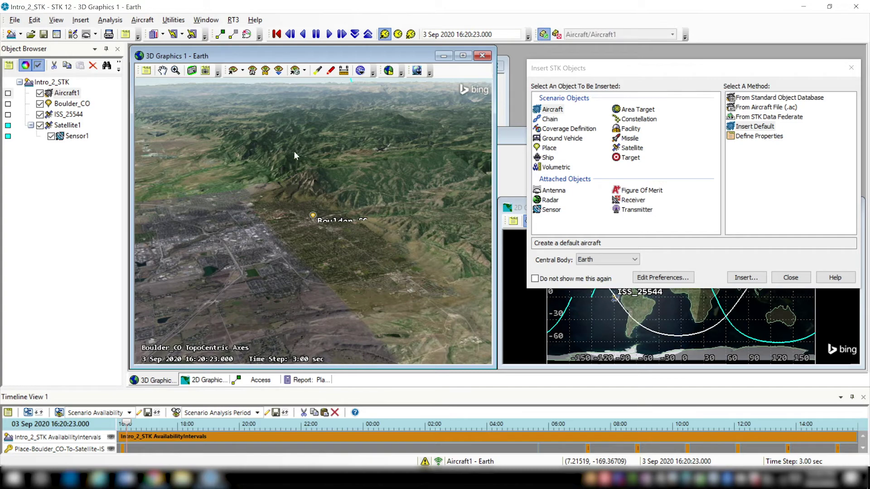
pyautogui.click(181, 146)
pyautogui.moveTo(297, 238); pyautogui.dragTo(386, 244, button='right')
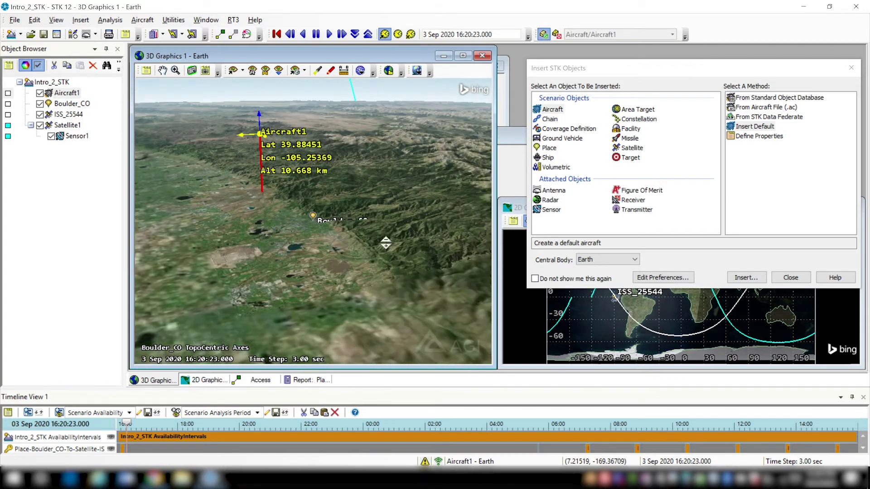
pyautogui.click(400, 261)
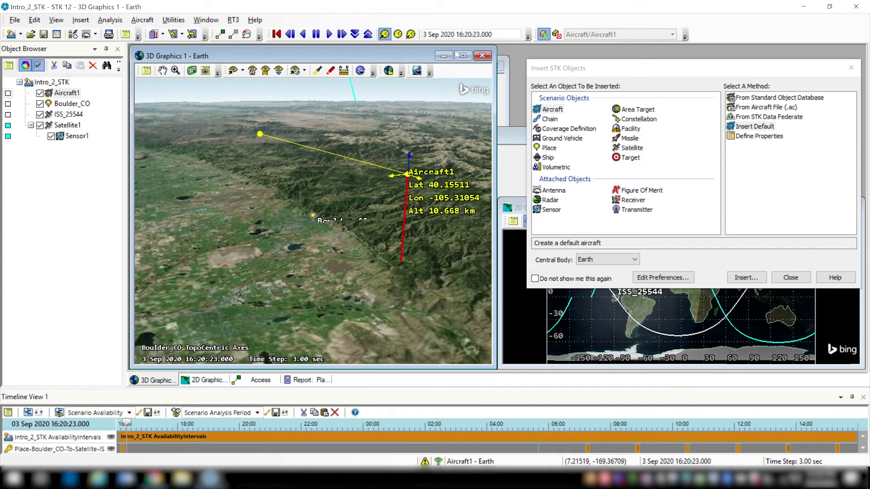
pyautogui.click(543, 35)
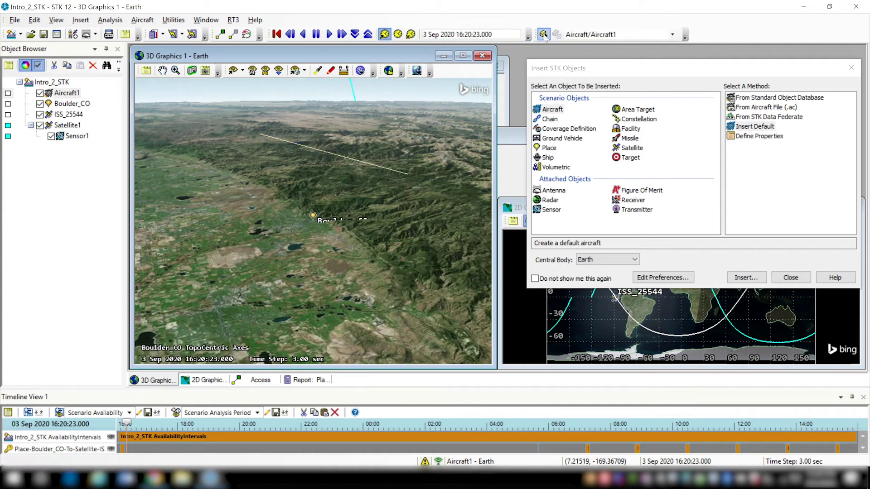
pyautogui.click(276, 34)
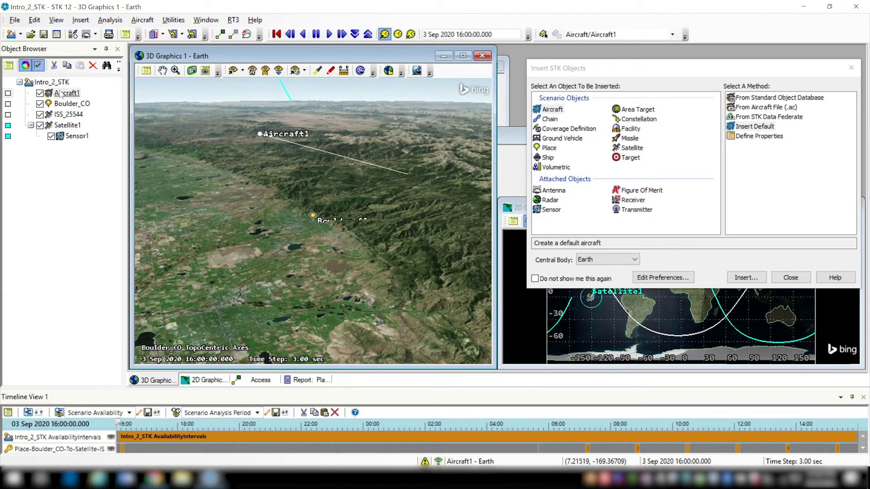
pyautogui.scroll(3, 184, 106)
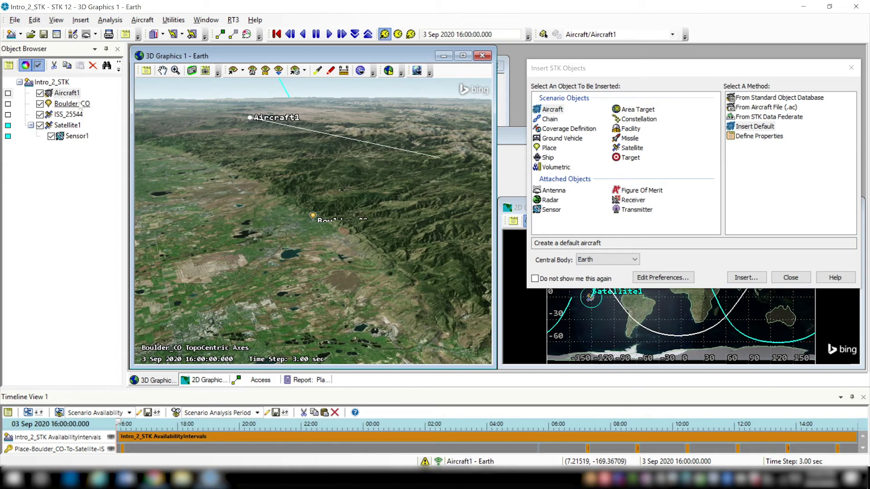
# Compute access from Boulder_CO to Aircraft1.
pyautogui.click(260, 380)
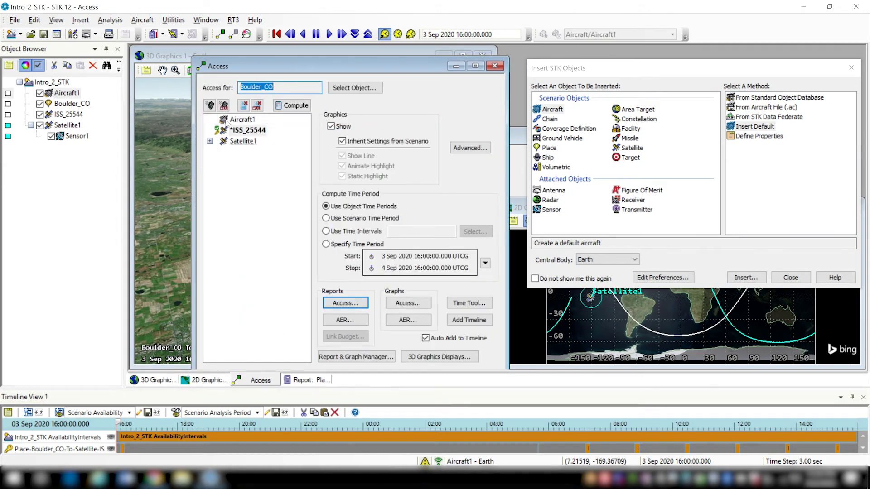
pyautogui.click(243, 120)
pyautogui.moveTo(301, 70); pyautogui.dragTo(547, 63)
pyautogui.click(791, 277)
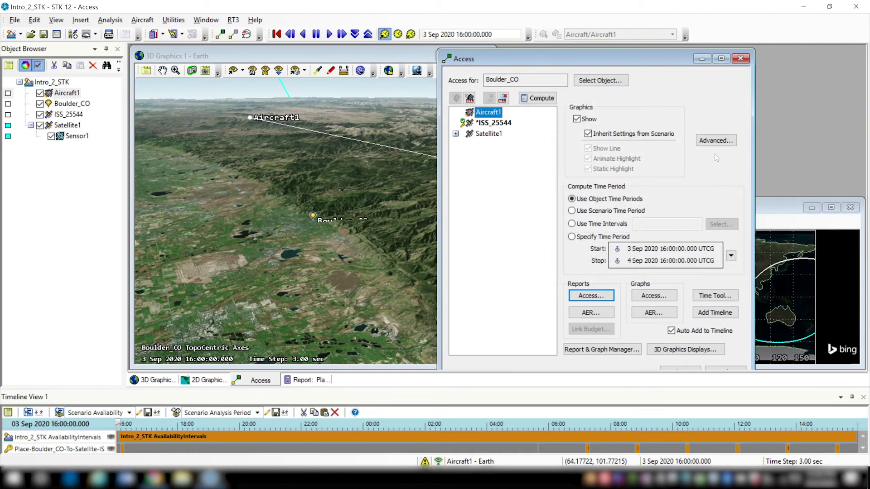
pyautogui.click(538, 98)
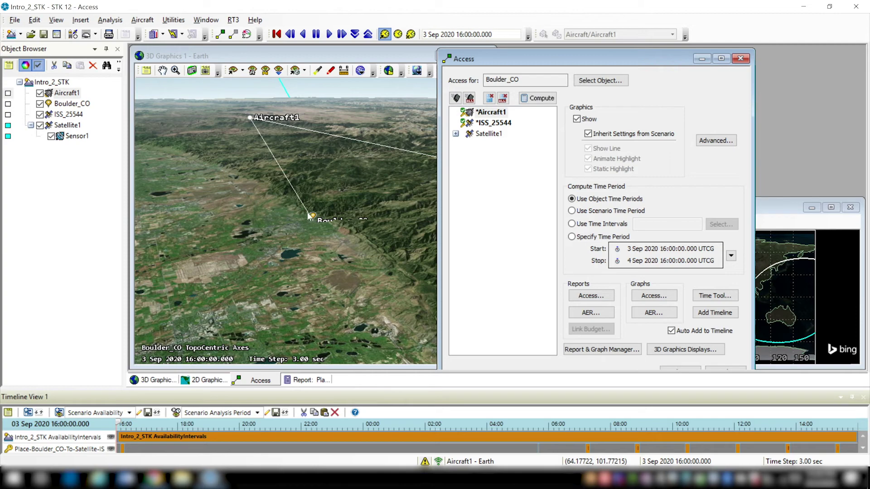
# Review the Aircraft1 access report showing one 169.312-second pass, then zoom out to ISS_25544.
pyautogui.click(601, 299)
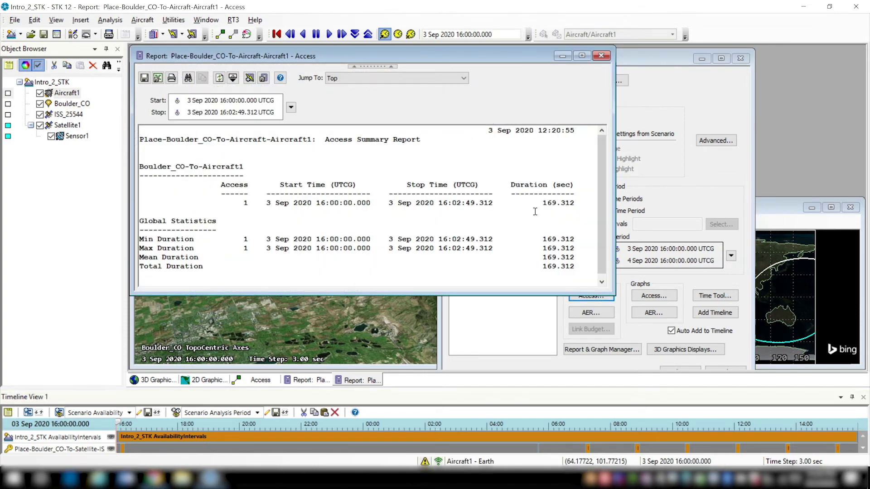
pyautogui.click(601, 55)
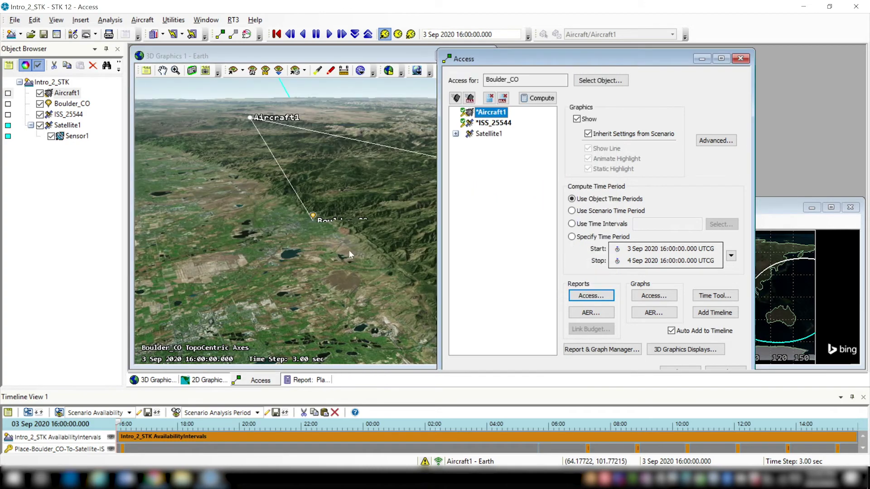
pyautogui.moveTo(328, 252); pyautogui.dragTo(368, 120, button='right')
pyautogui.moveTo(368, 120); pyautogui.dragTo(403, 225)
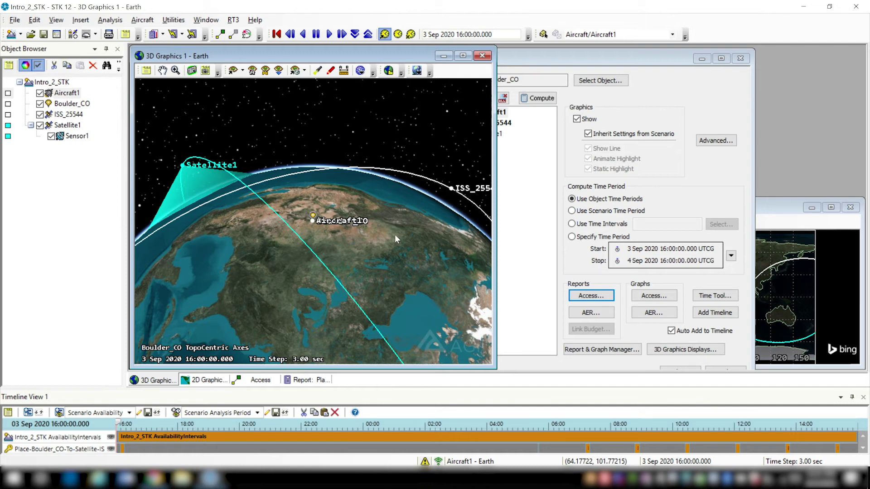
# Build a Walker constellation from Satellite1 with 4 planes of 4 satellites, Satellite111 to Satellite144.
pyautogui.rightClick(68, 125)
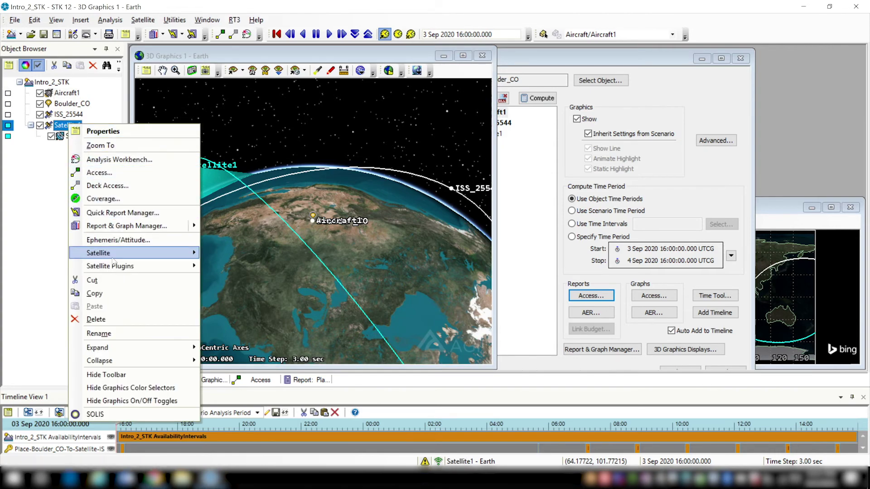
pyautogui.moveTo(137, 255)
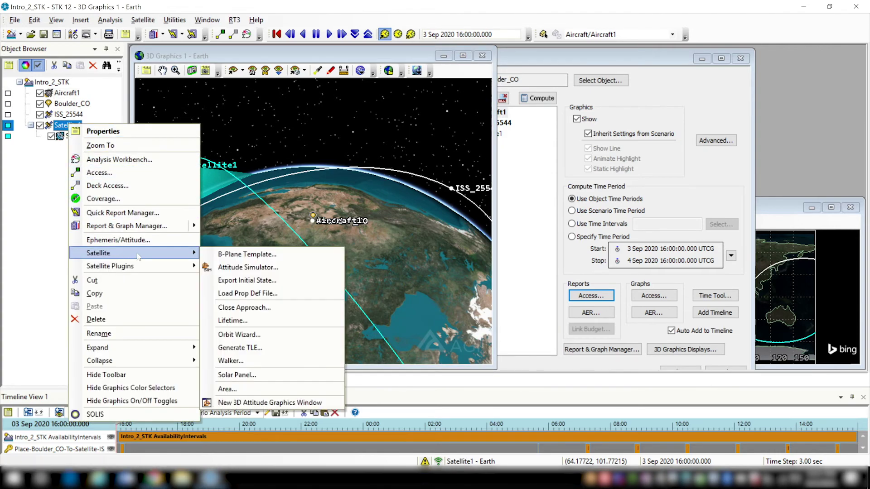
pyautogui.click(230, 360)
pyautogui.doubleClick(431, 184)
pyautogui.write('4')
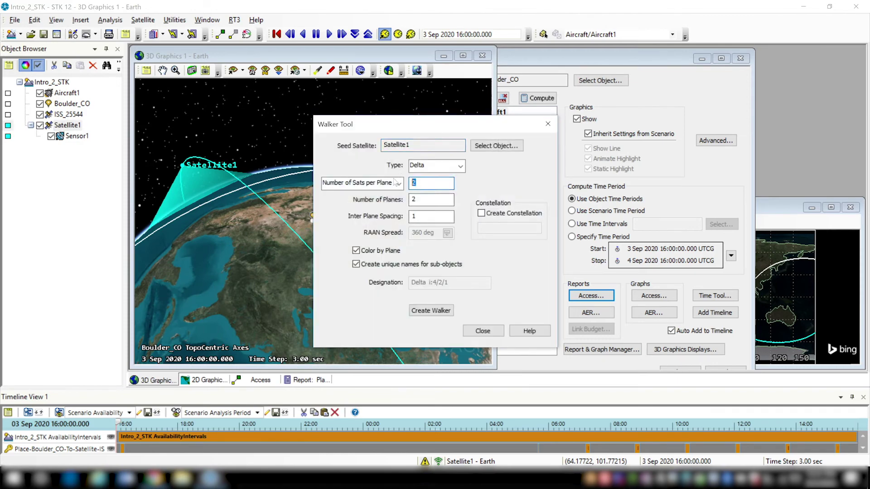
pyautogui.press('Tab')
pyautogui.write('4')
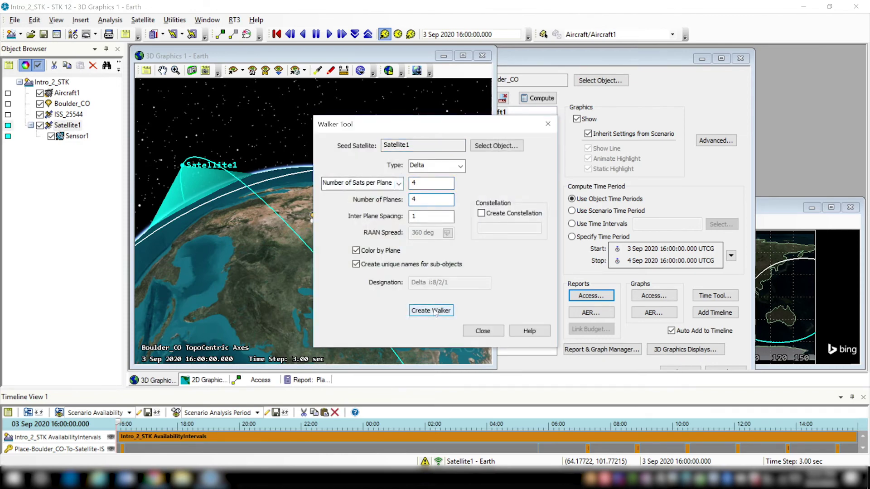
pyautogui.click(433, 311)
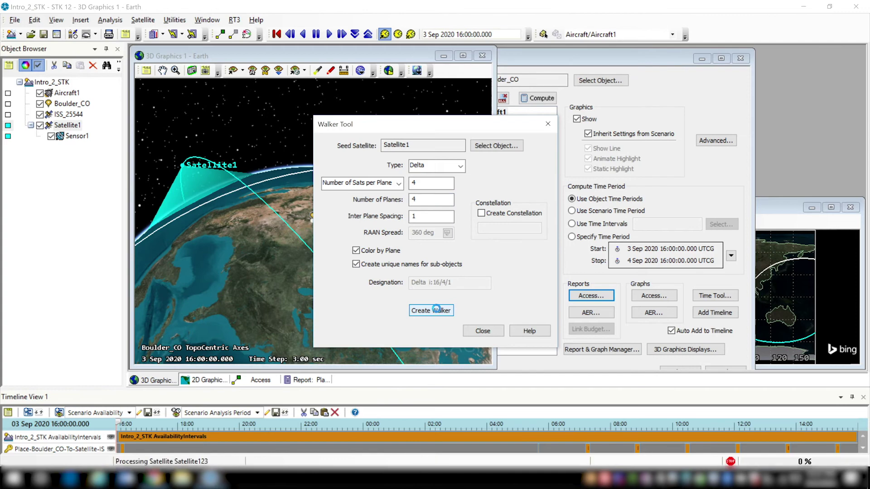
pyautogui.click(482, 331)
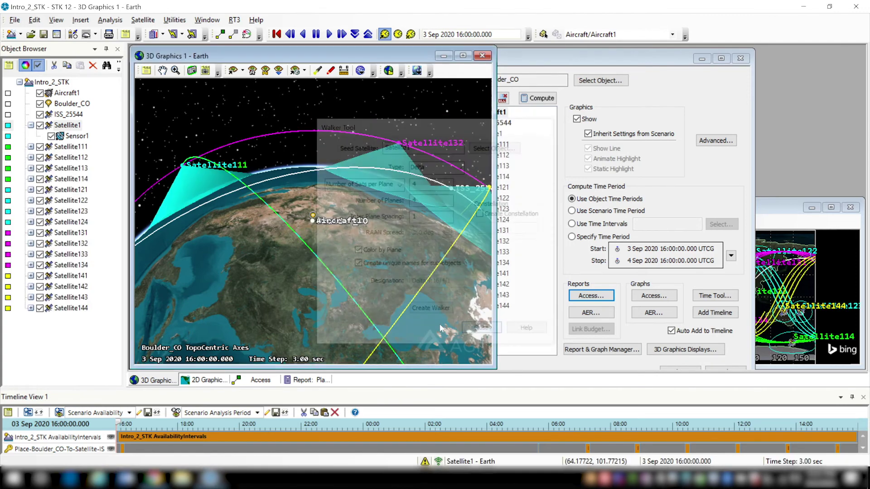
pyautogui.scroll(-5, 361, 291)
pyautogui.moveTo(376, 252); pyautogui.dragTo(398, 278)
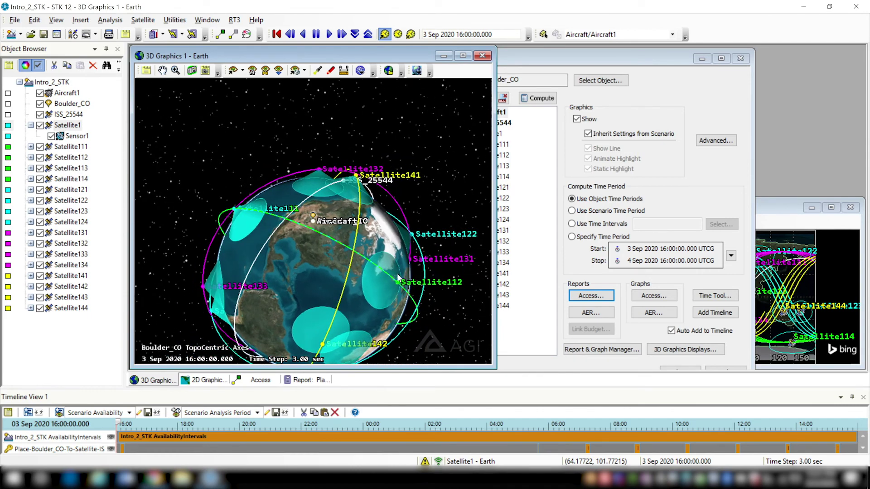